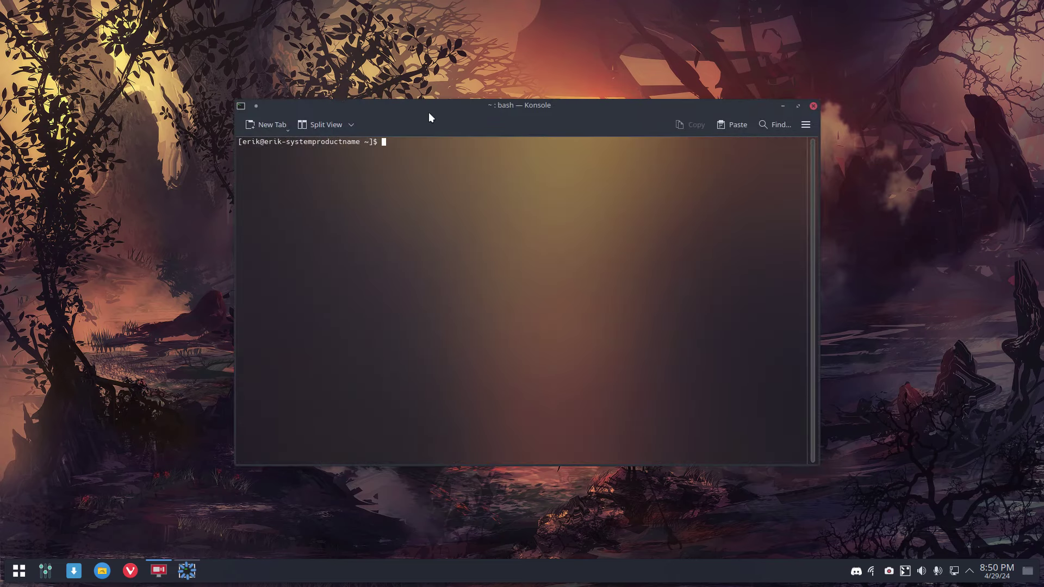
Run the iso command to show the ArcoLinux ISO release info, then close Konsole
text(iso)
key(Return)
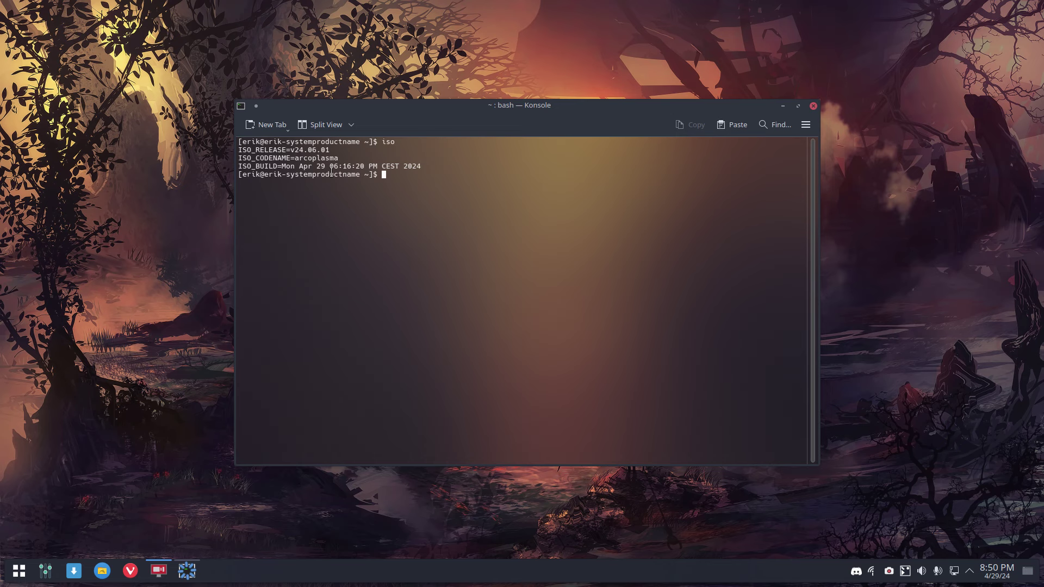
click(813, 106)
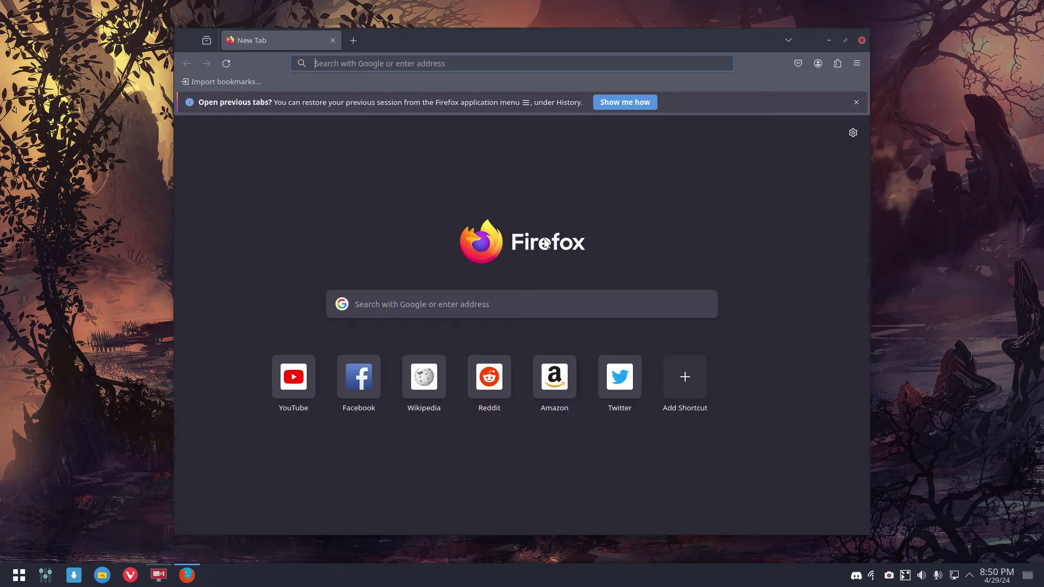
Load arcolinux.com in Firefox and maximize the browser window
text(arc)
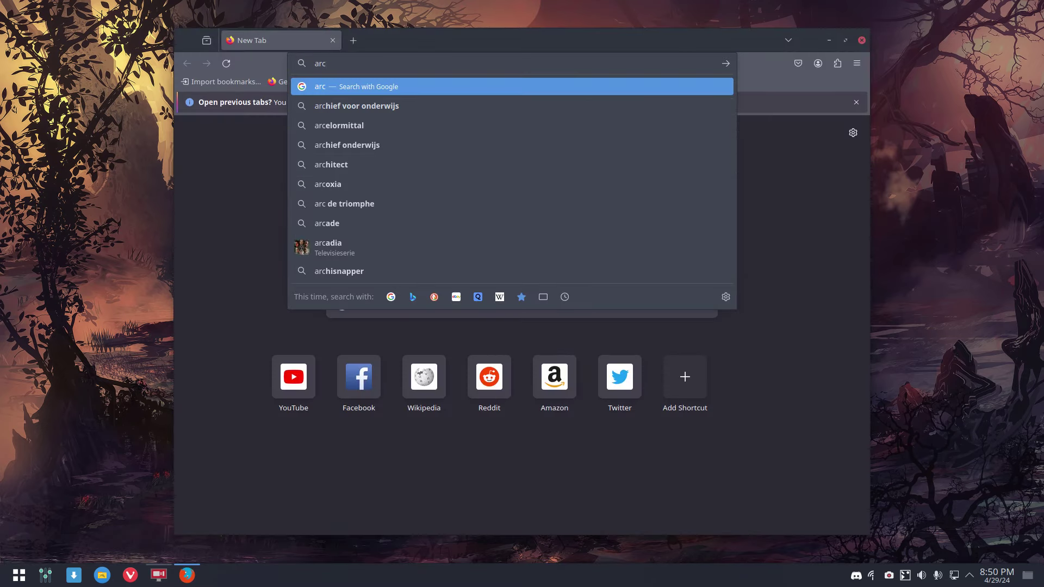
text(olinux.com)
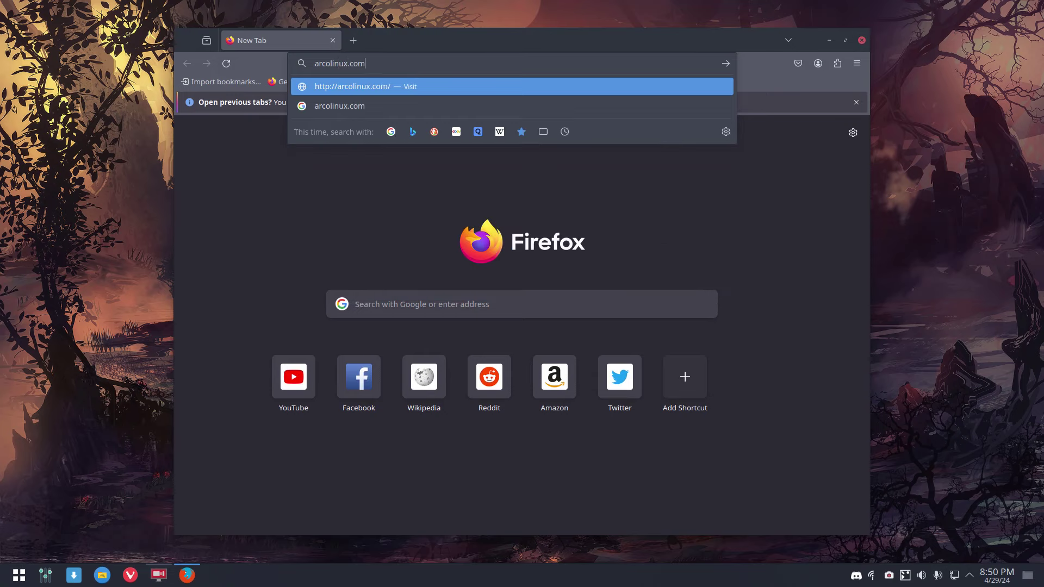
key(Return)
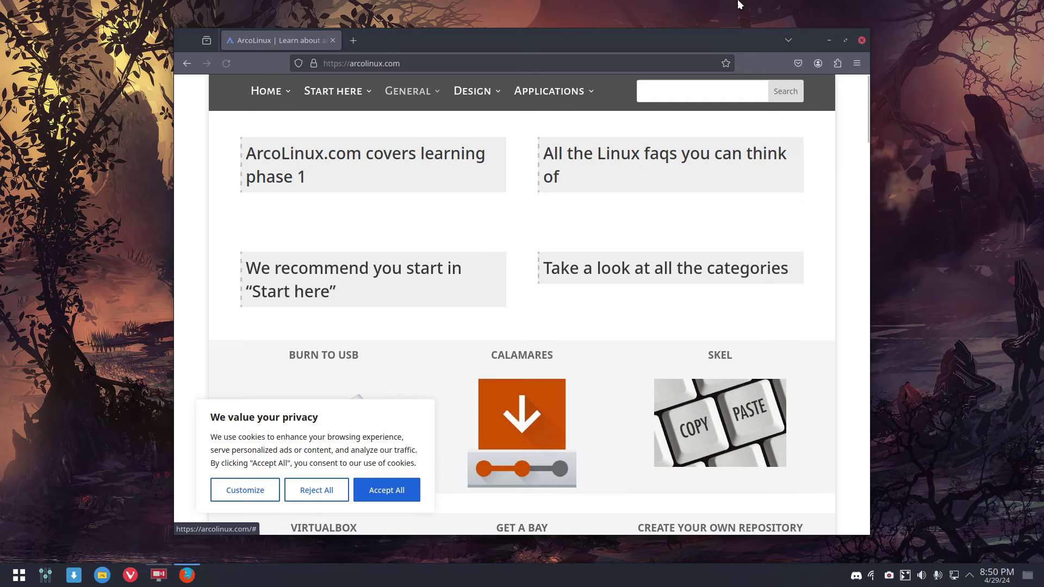
click(845, 41)
Open the Get a Bay article on mounting an SSD bay and scroll through it
scroll(457, 342, down, 8)
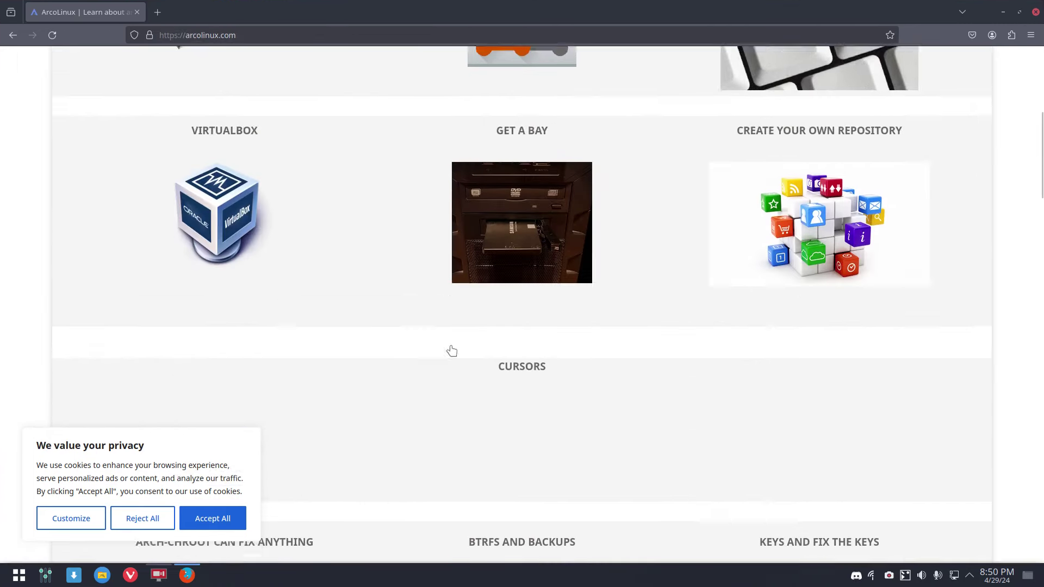
click(532, 166)
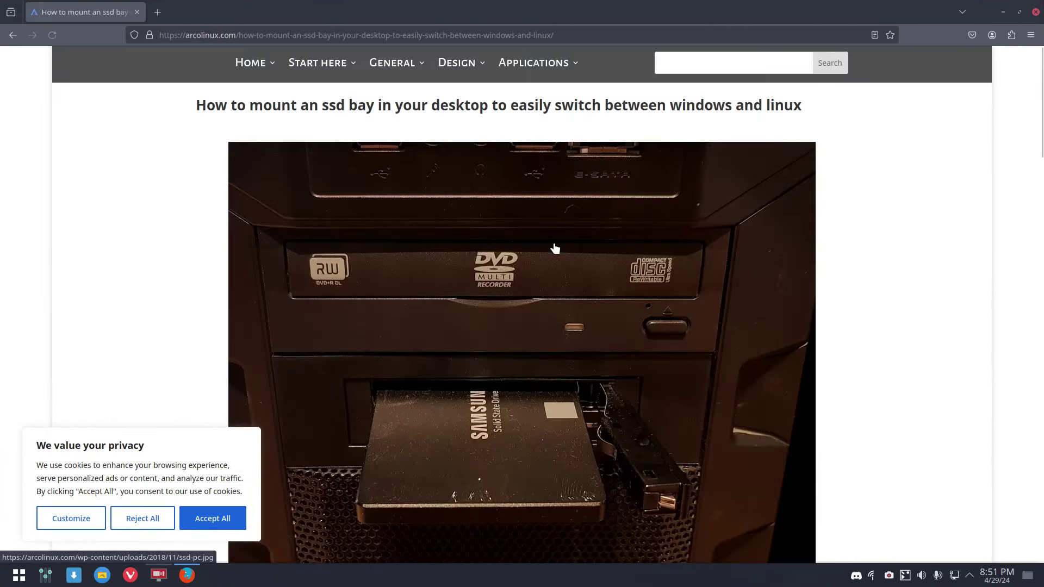
scroll(506, 338, down, 3)
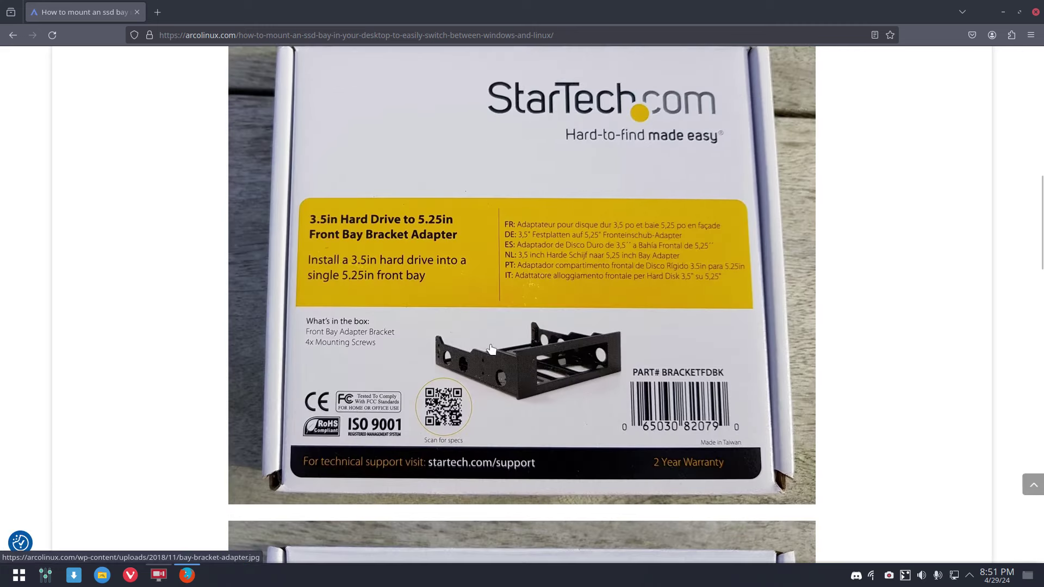
scroll(544, 245, down, 9)
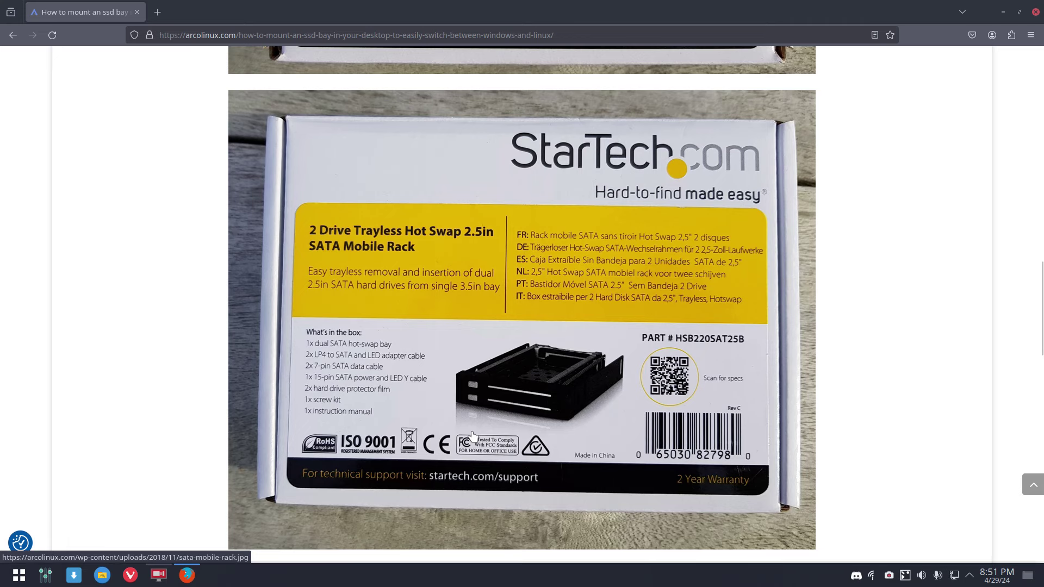
scroll(472, 435, down, 2)
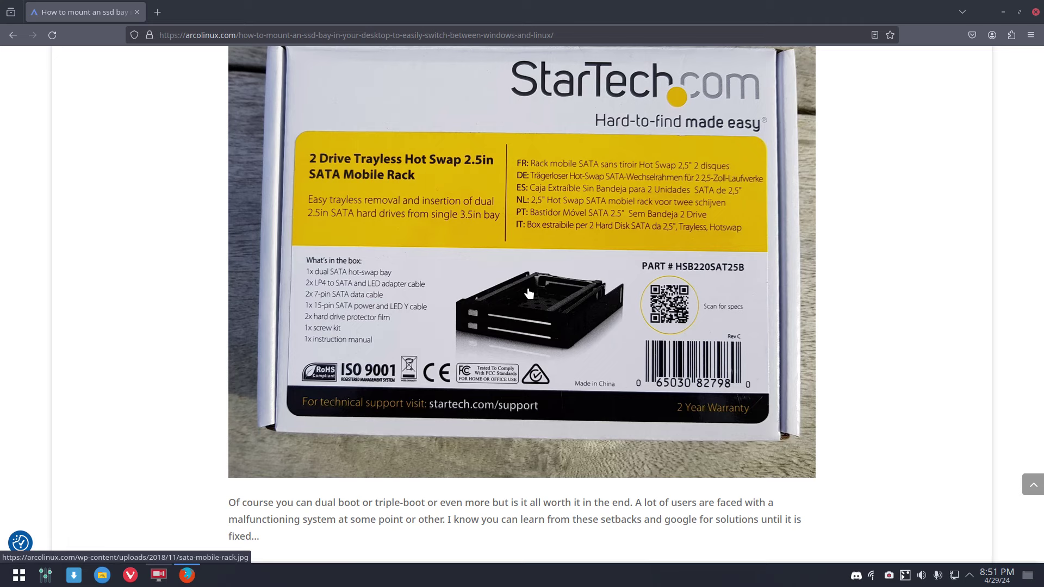
scroll(529, 294, up, 5)
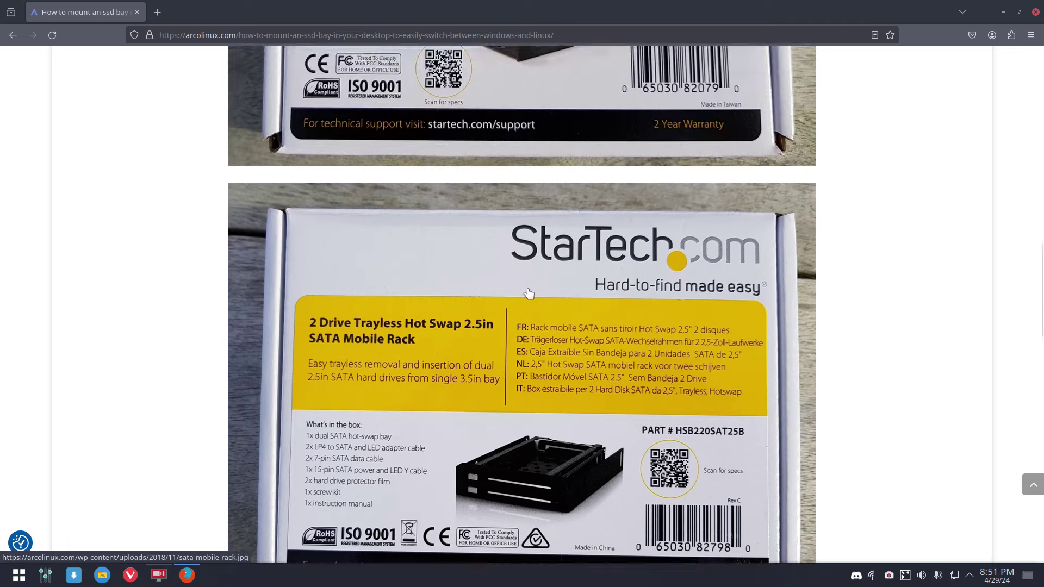
scroll(529, 293, up, 10)
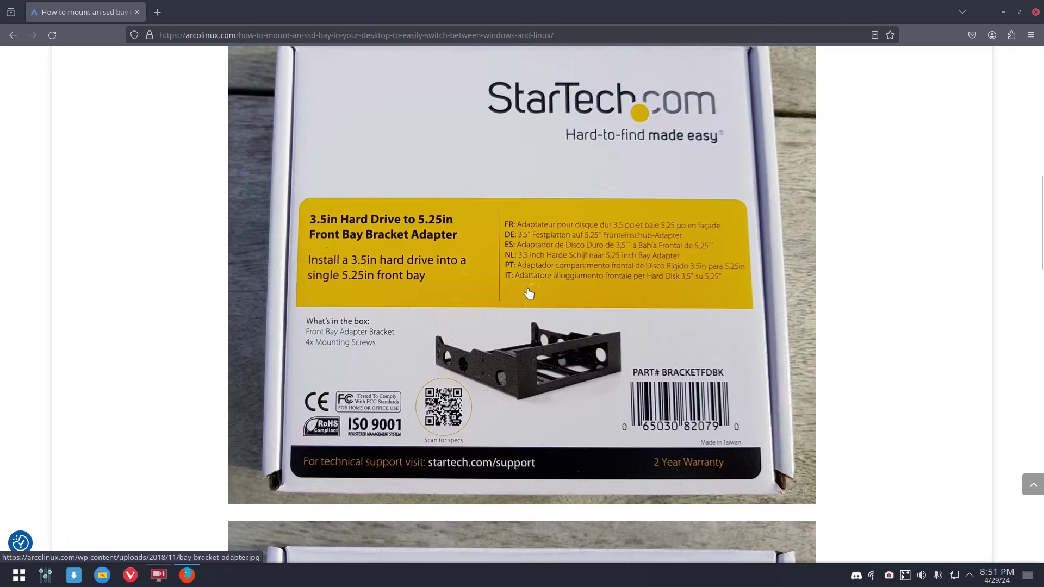
scroll(528, 293, up, 1)
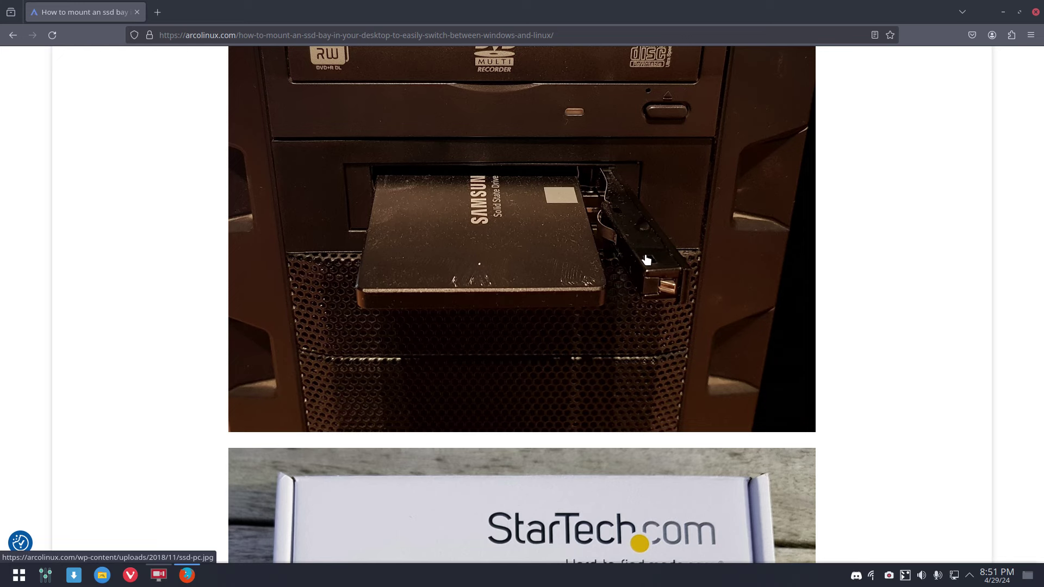
Minimize Firefox, open a terminal and run lsblk
click(1003, 11)
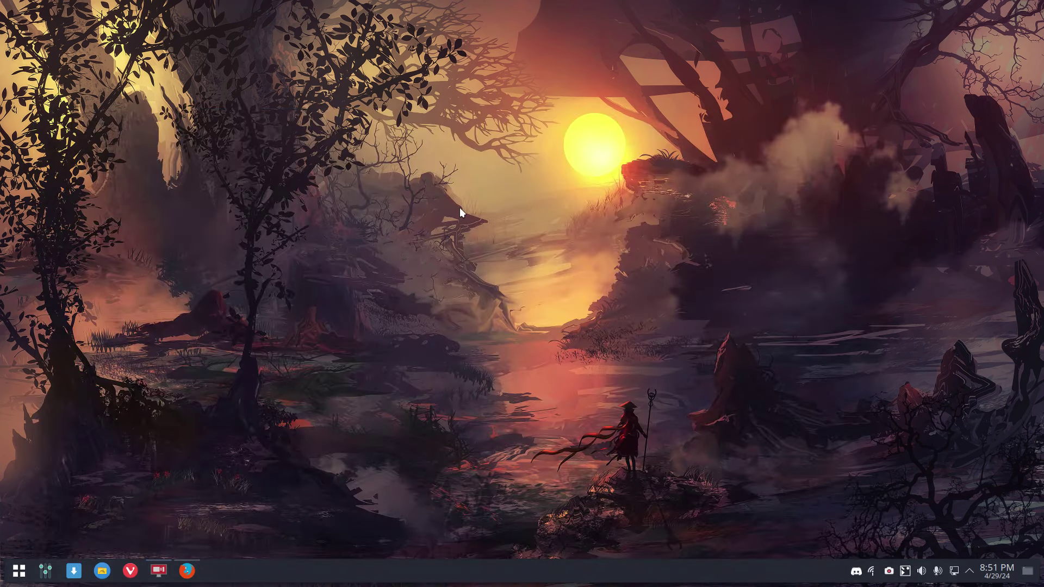
key(ctrl+alt+t)
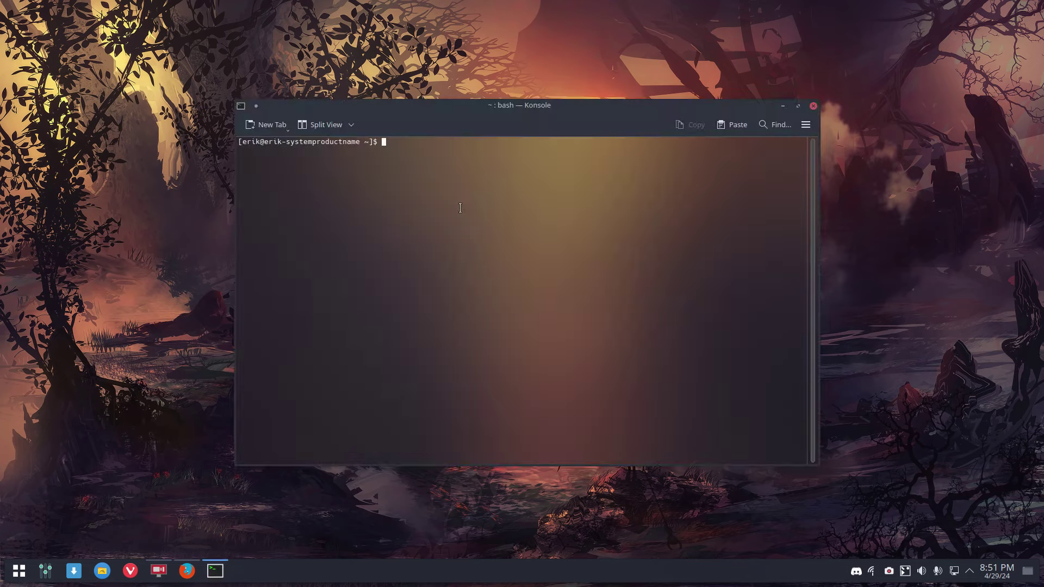
text(lsblk)
key(Return)
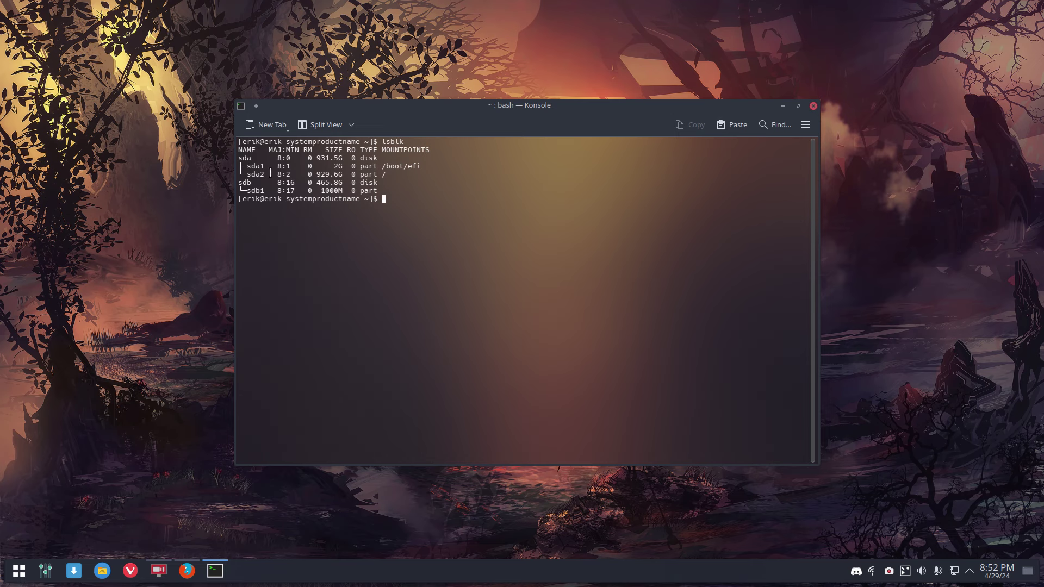
Highlight the sda rows and the sdb/sdb1 rows in the lsblk output
drag(270, 174, 237, 162)
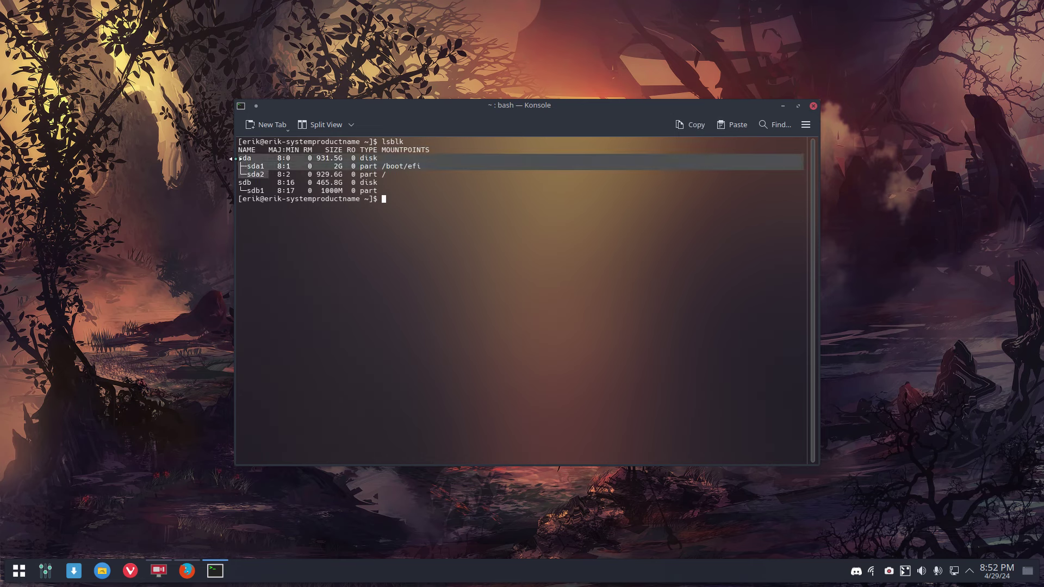
click(381, 167)
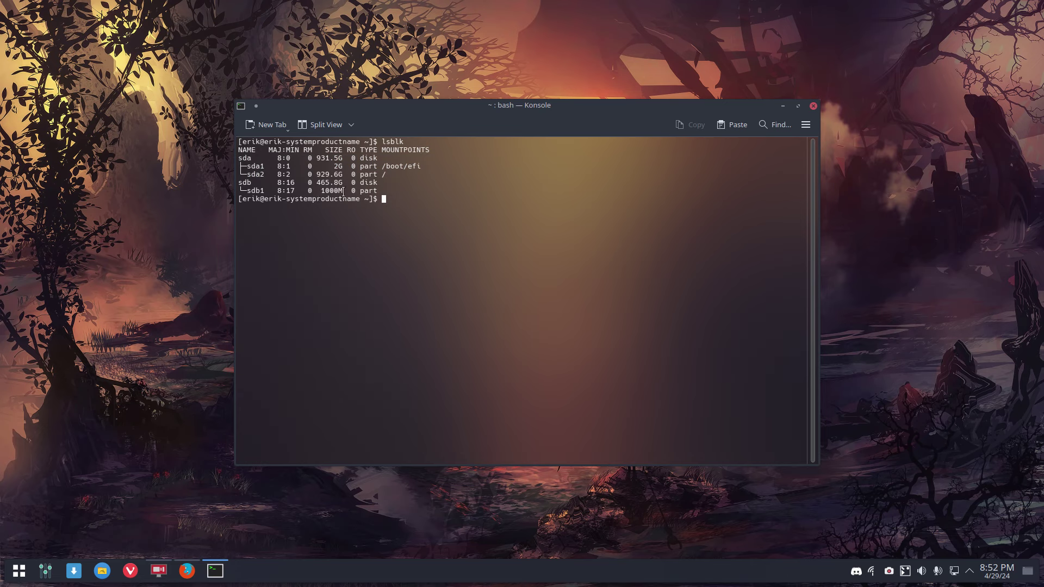
drag(383, 192, 238, 182)
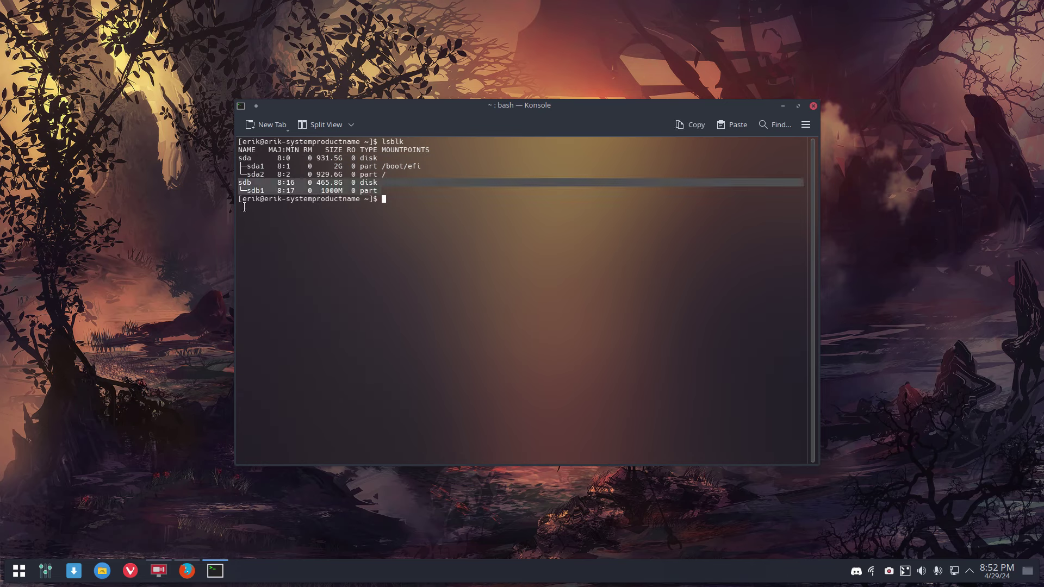
click(309, 188)
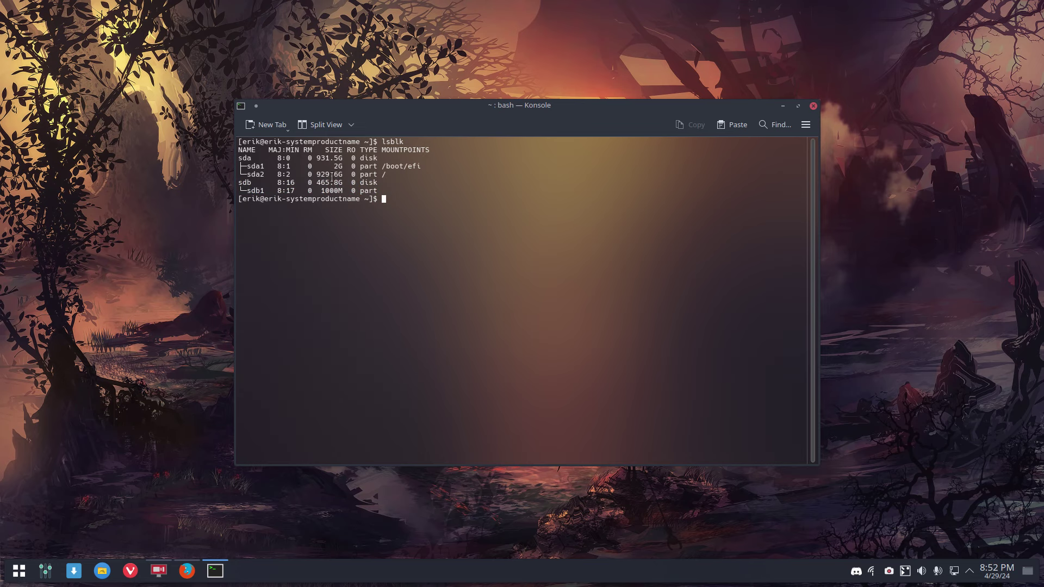
triple_click(399, 174)
drag(399, 174, 243, 158)
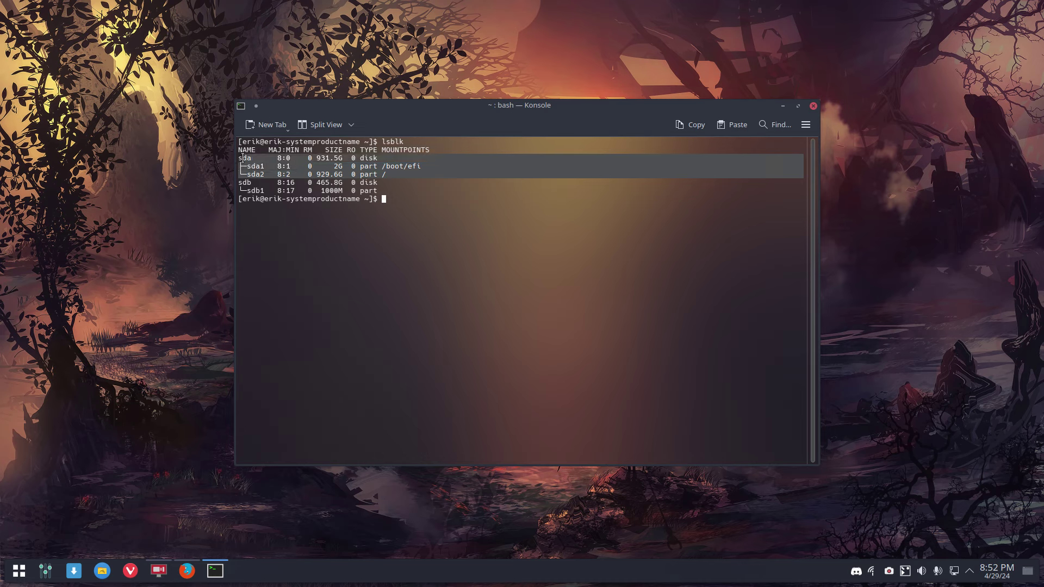
click(322, 158)
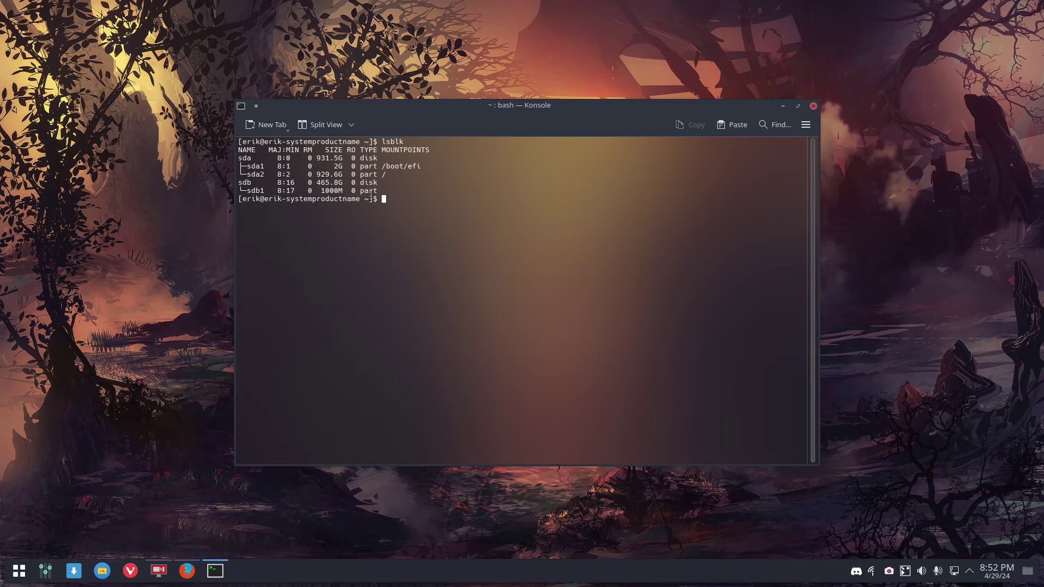
drag(379, 189, 245, 182)
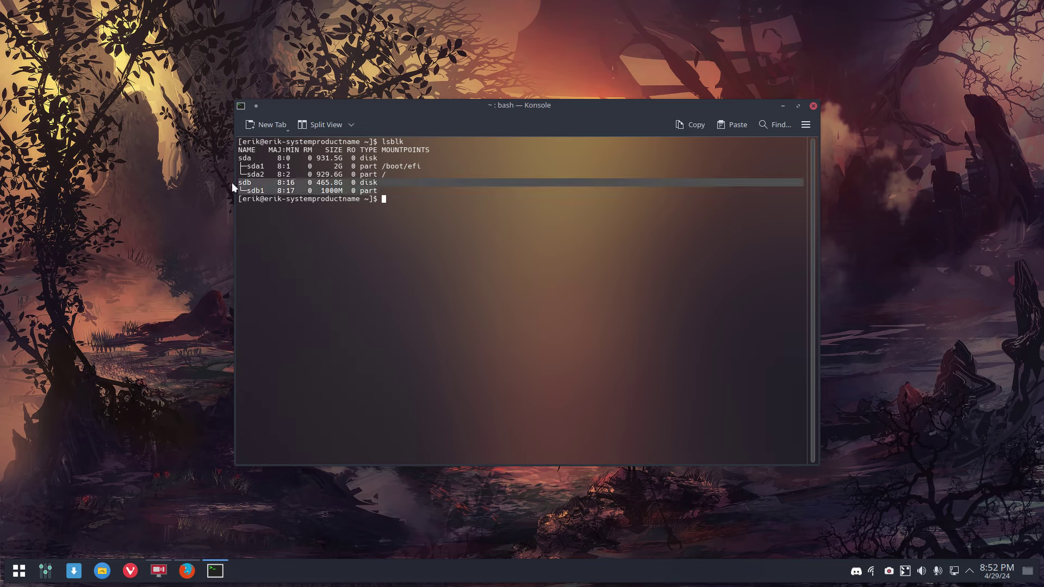
click(262, 184)
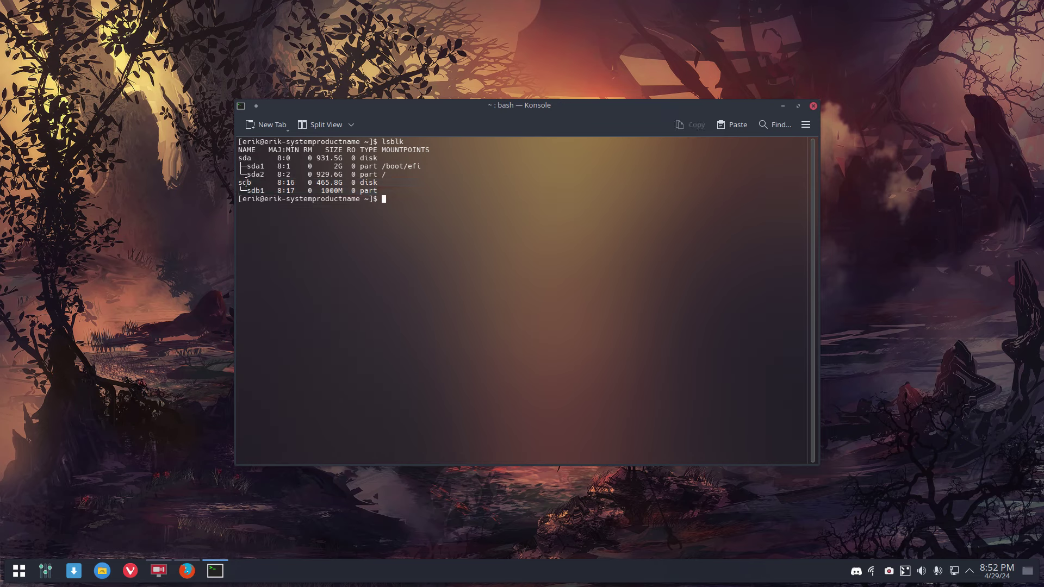
drag(239, 183, 251, 182)
Close the Konsole window to reveal the cube wallpaper desktop
click(813, 106)
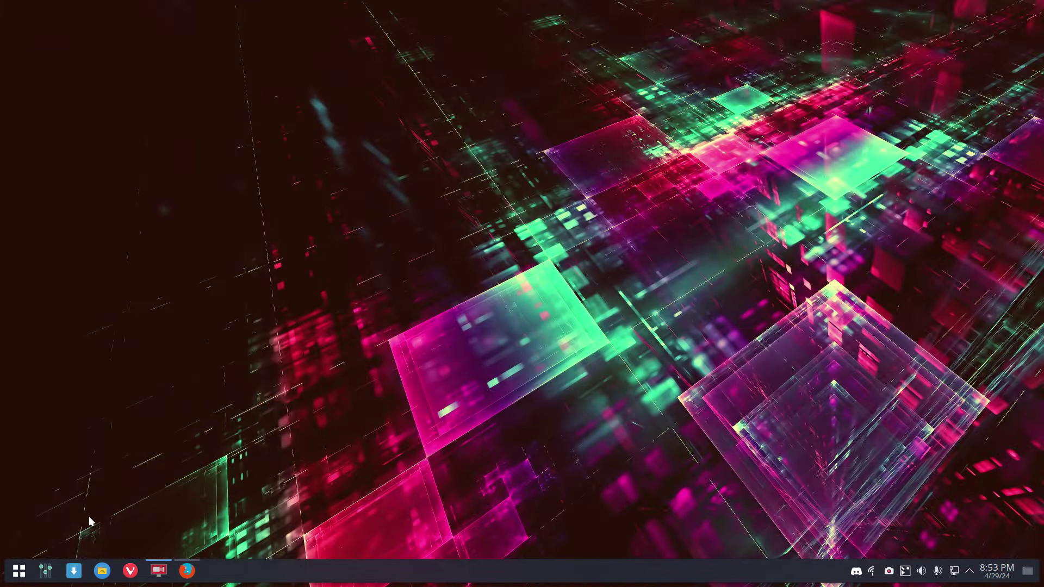
Launch GParted as root by searching 'gpar' and move its window up-left
click(21, 580)
text(gpar)
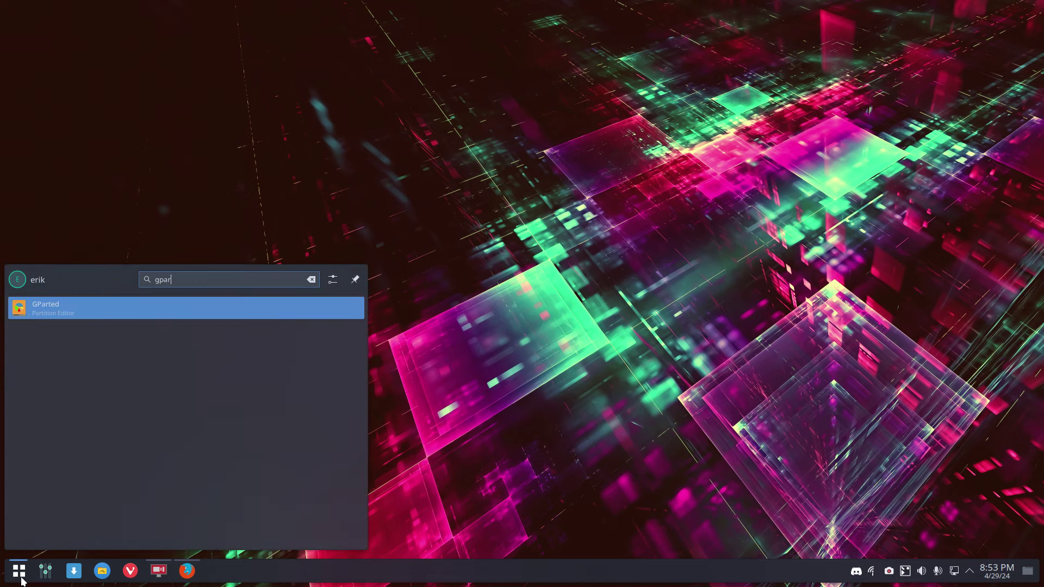
key(Return)
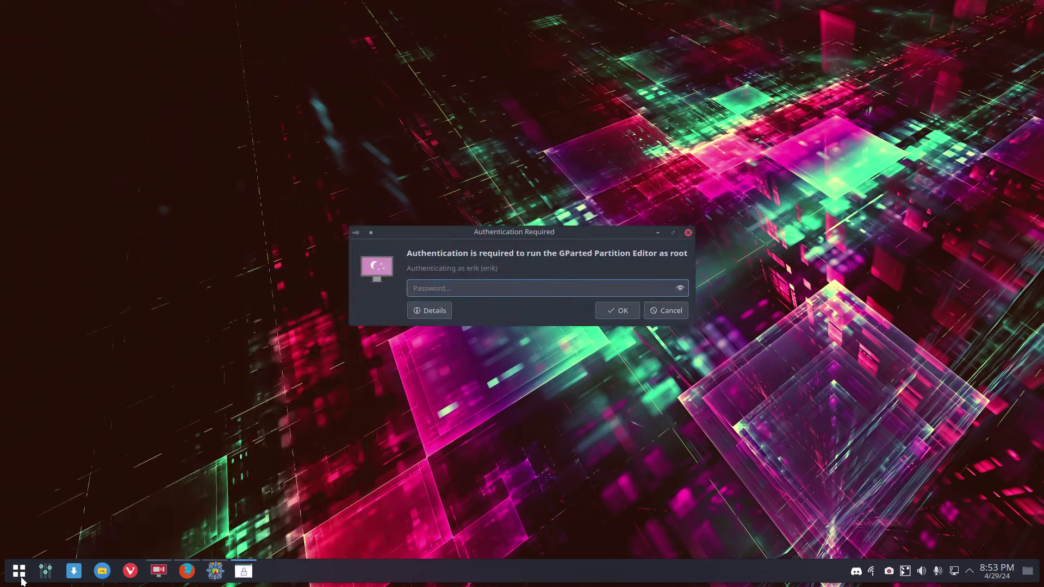
text(****)
key(Return)
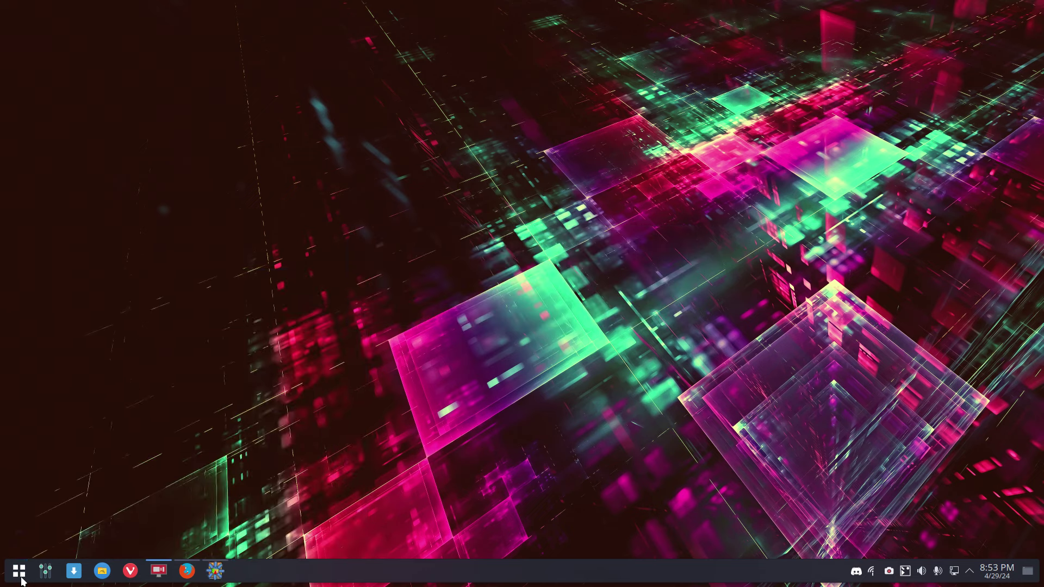
drag(505, 161, 235, 81)
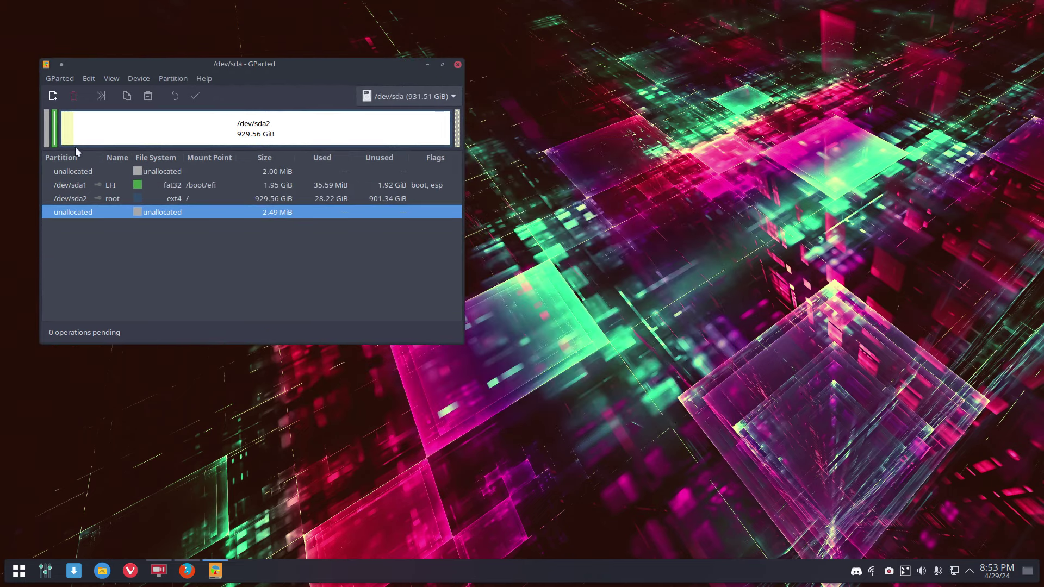
Launch KDE Partition Manager as root beside GParted, keeping /dev/sda selected in GParted
click(18, 573)
text(part)
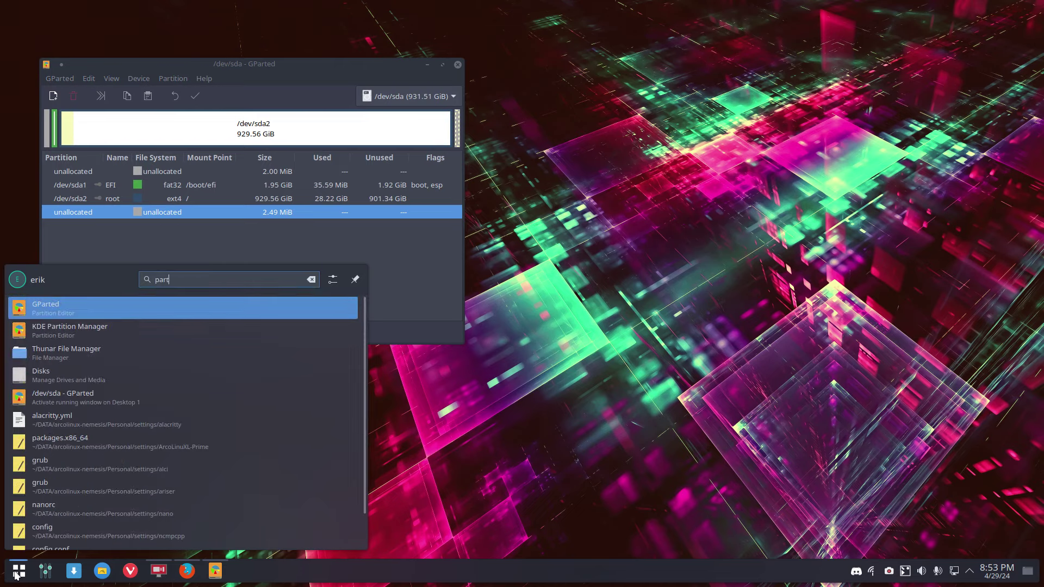
key(Down)
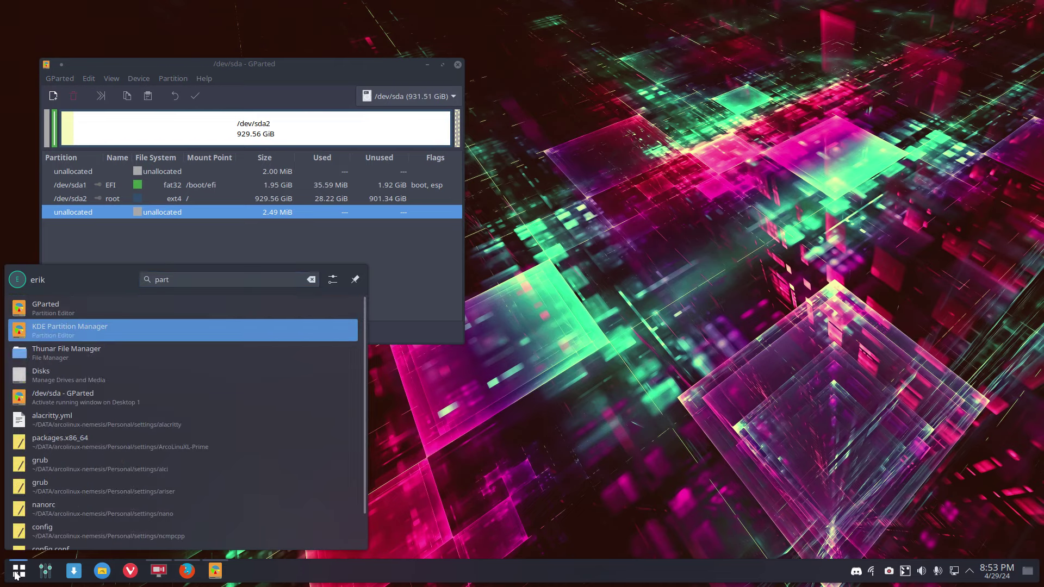
key(Return)
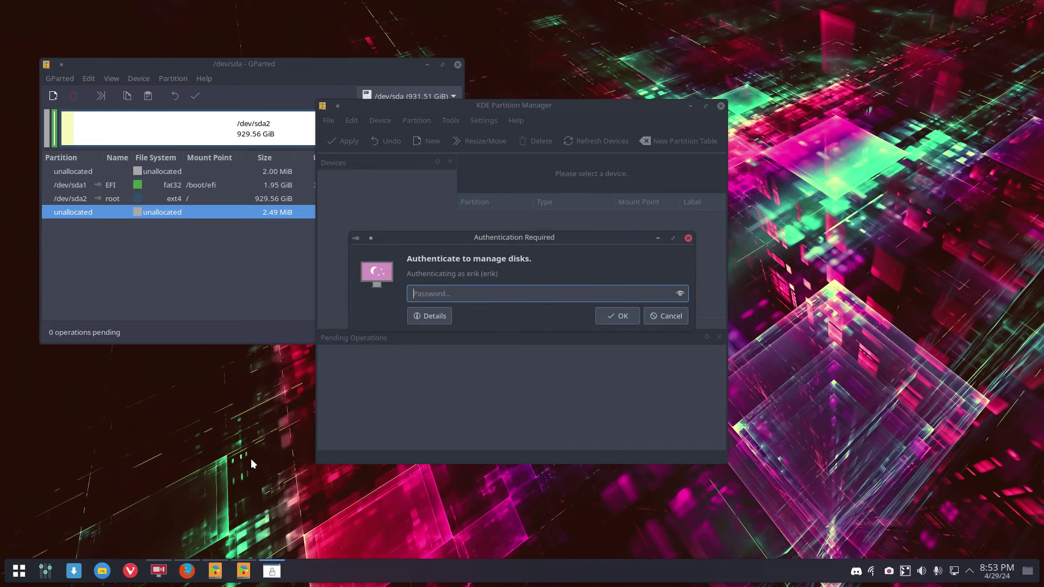
text(******)
key(Return)
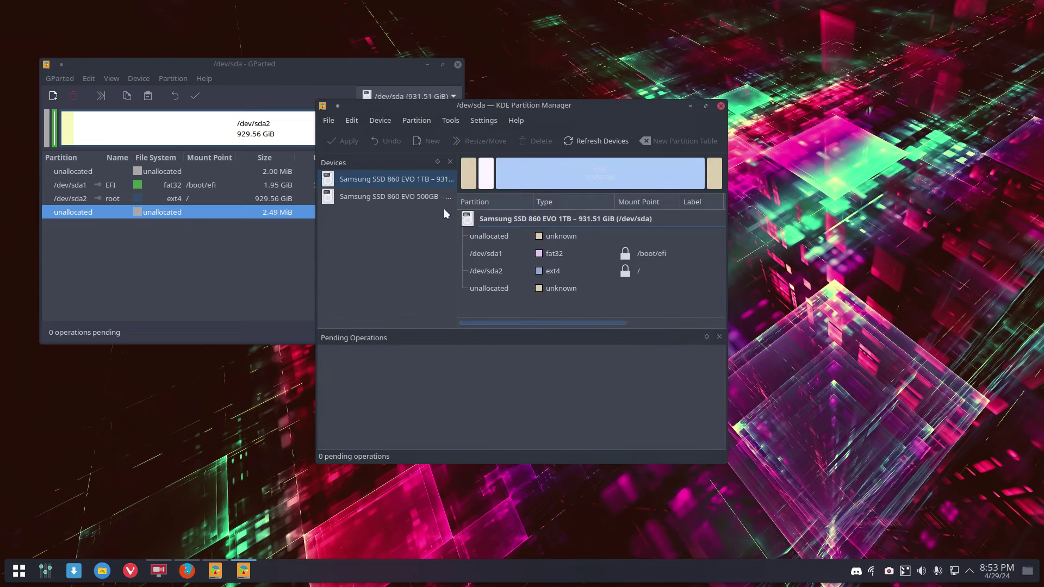
drag(538, 114, 791, 90)
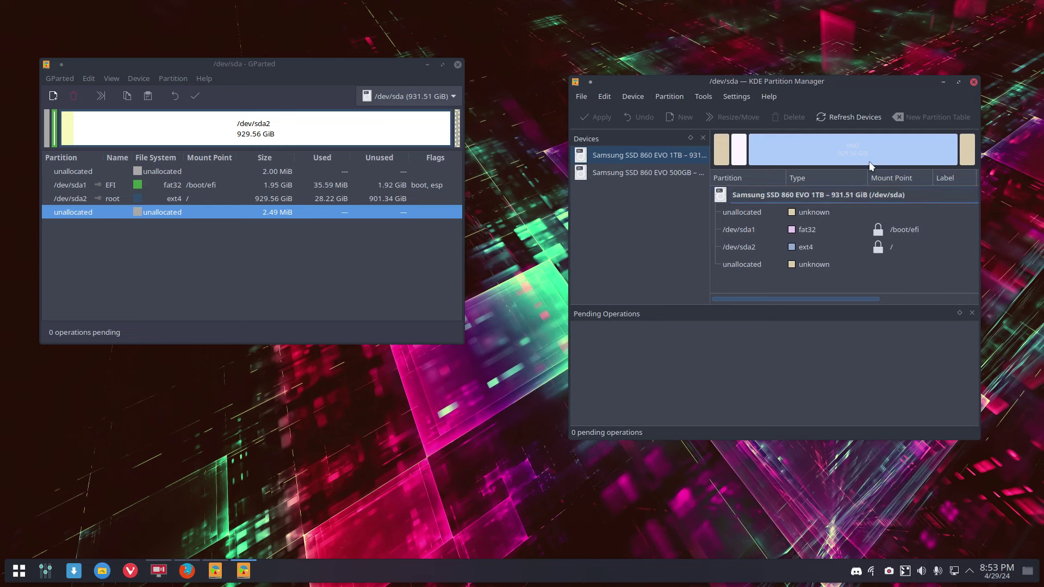
mouse_move(869, 163)
drag(281, 69, 297, 137)
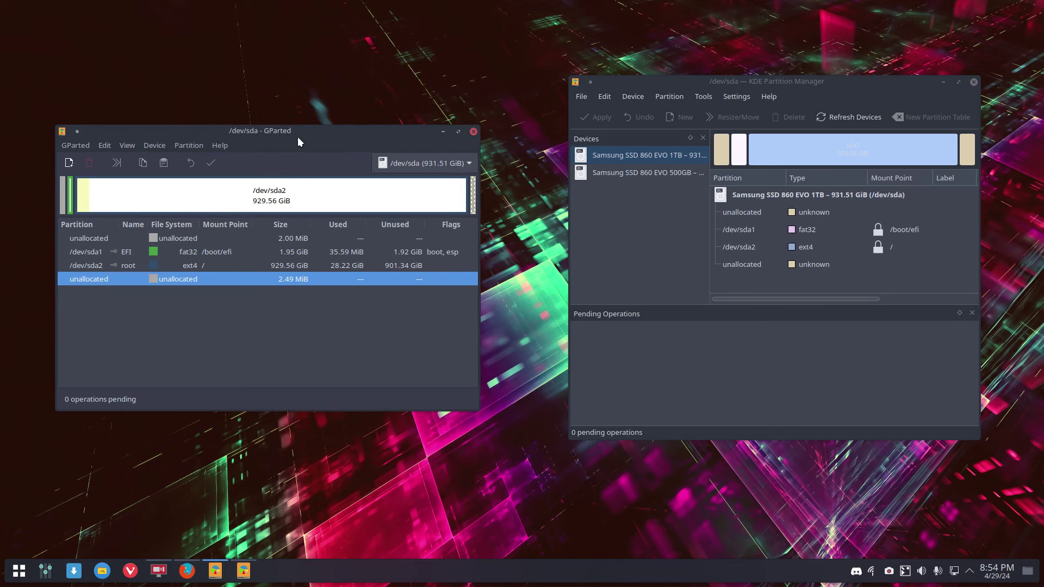
click(424, 165)
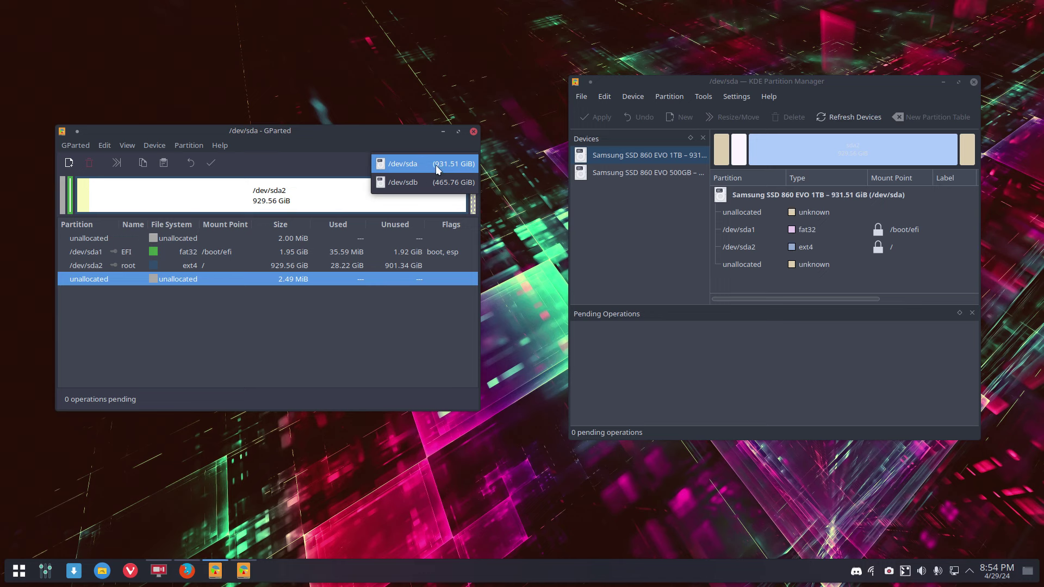
click(437, 169)
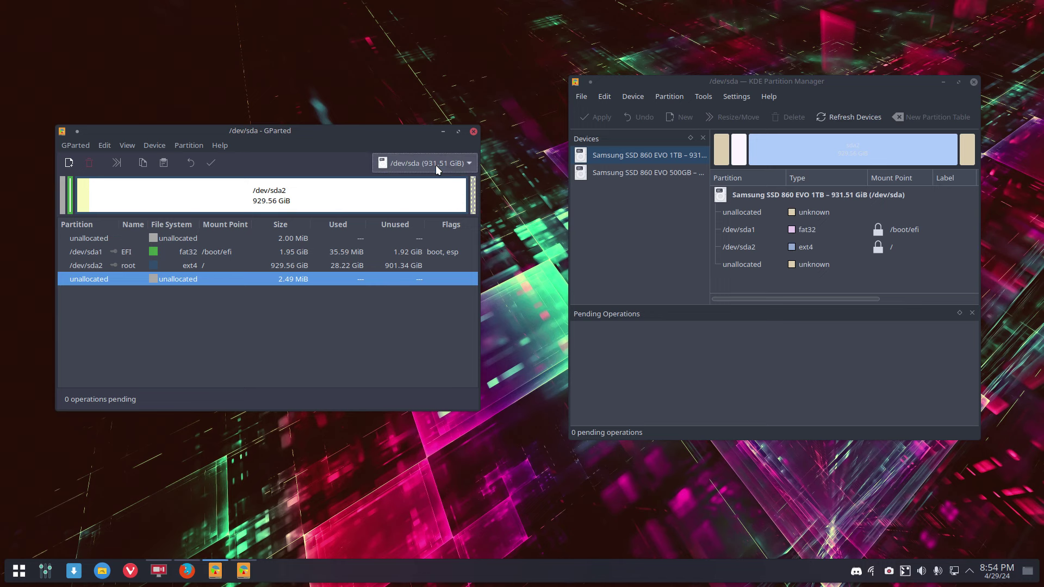
Run lsblk in a new terminal and highlight the sda and sda1 lines
key(ctrl+alt+t)
text(lsb)
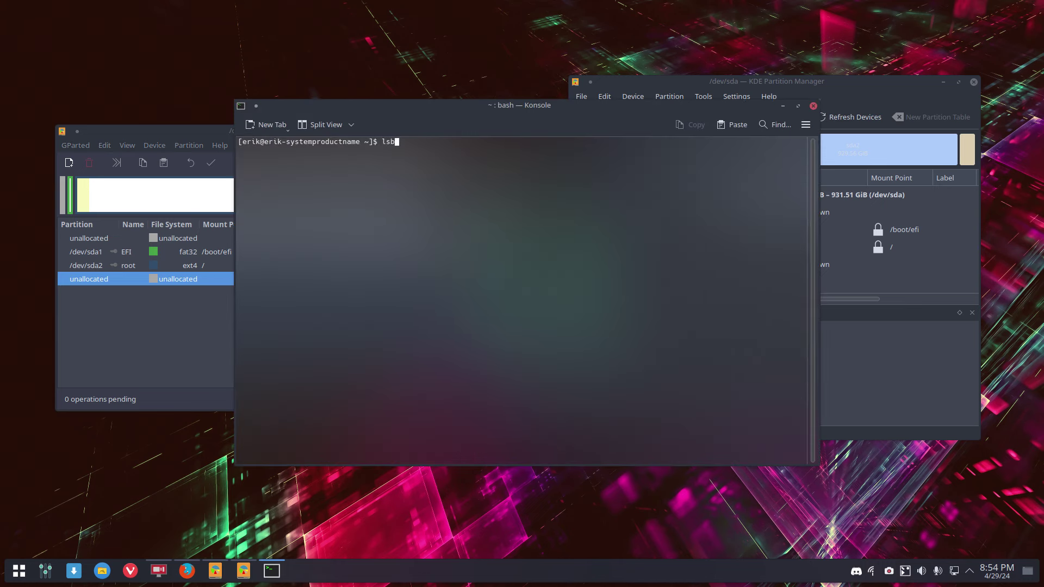
text(lk)
key(Return)
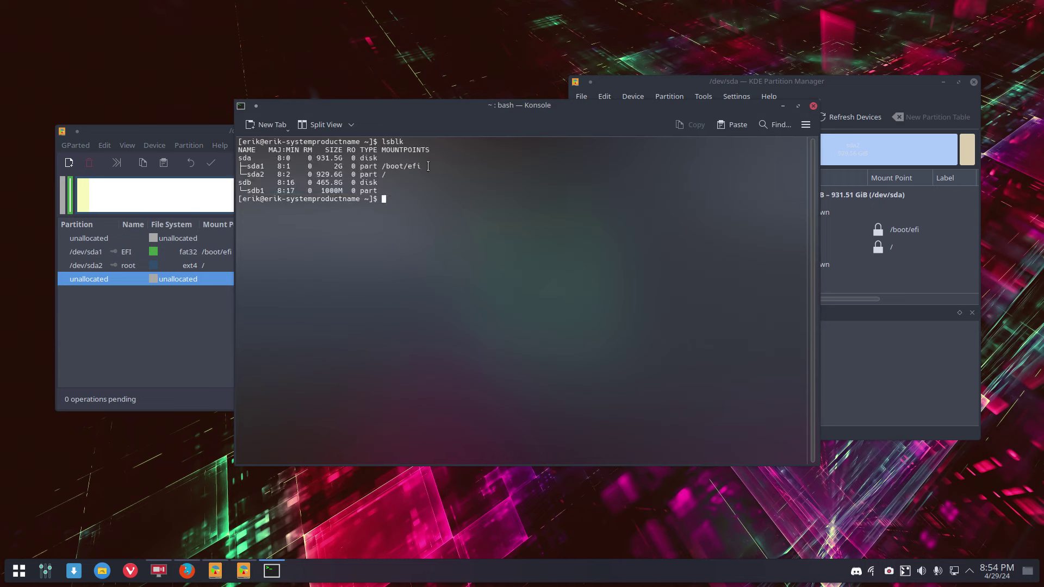
drag(424, 166, 262, 160)
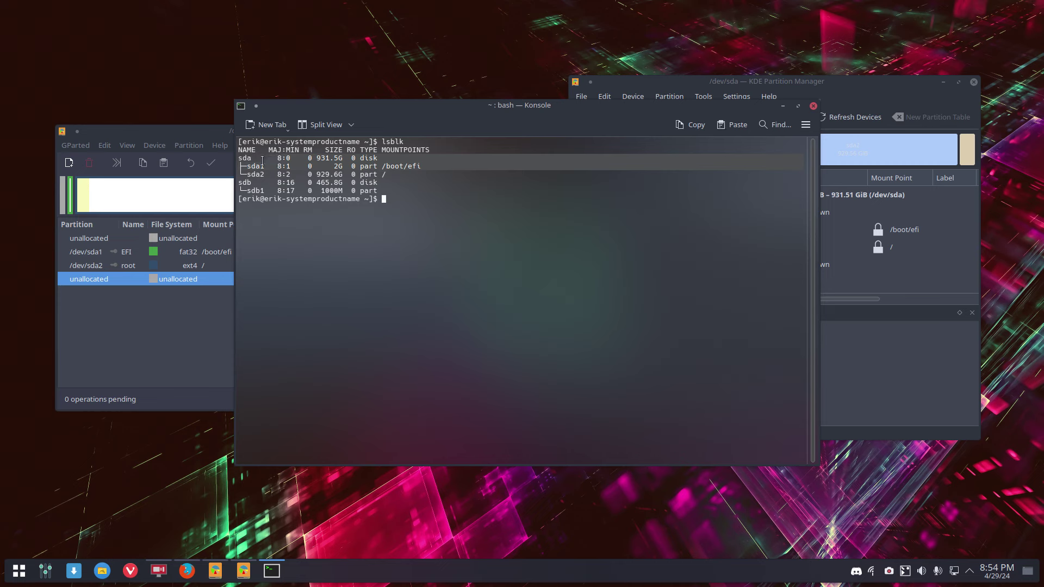
Close the terminal and open GParted's device list
click(16, 569)
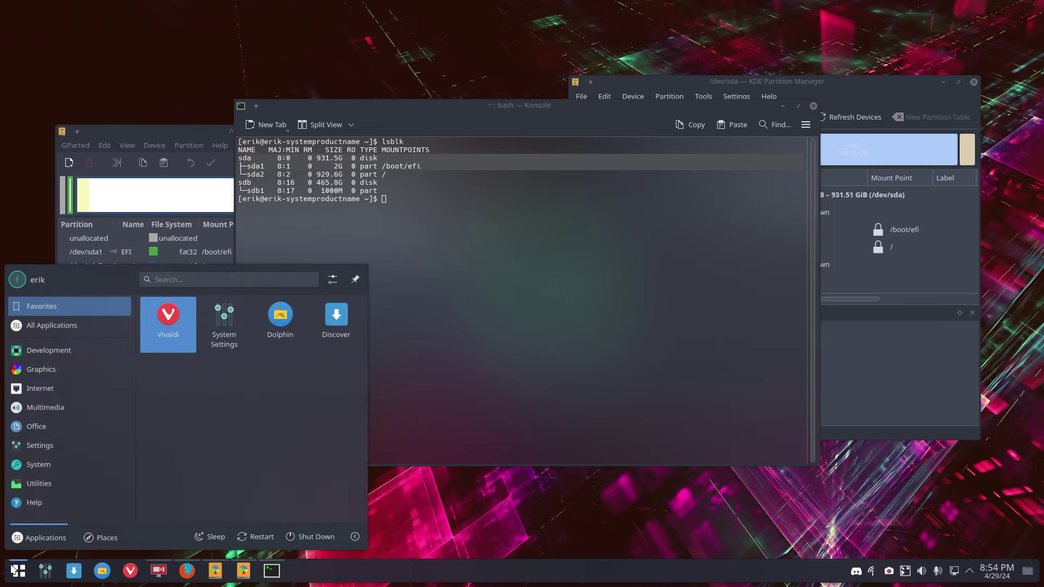
click(471, 299)
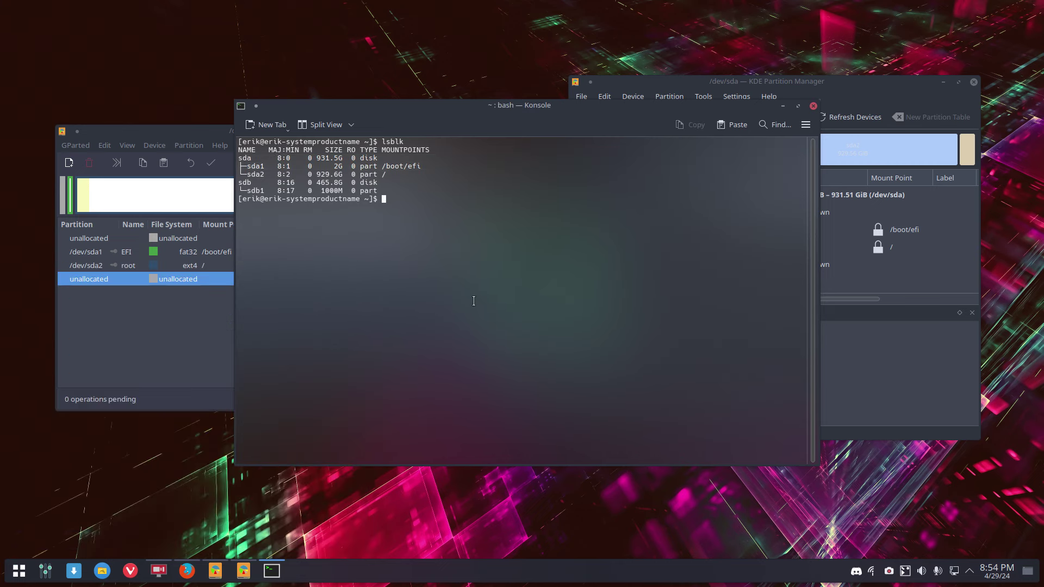
click(813, 106)
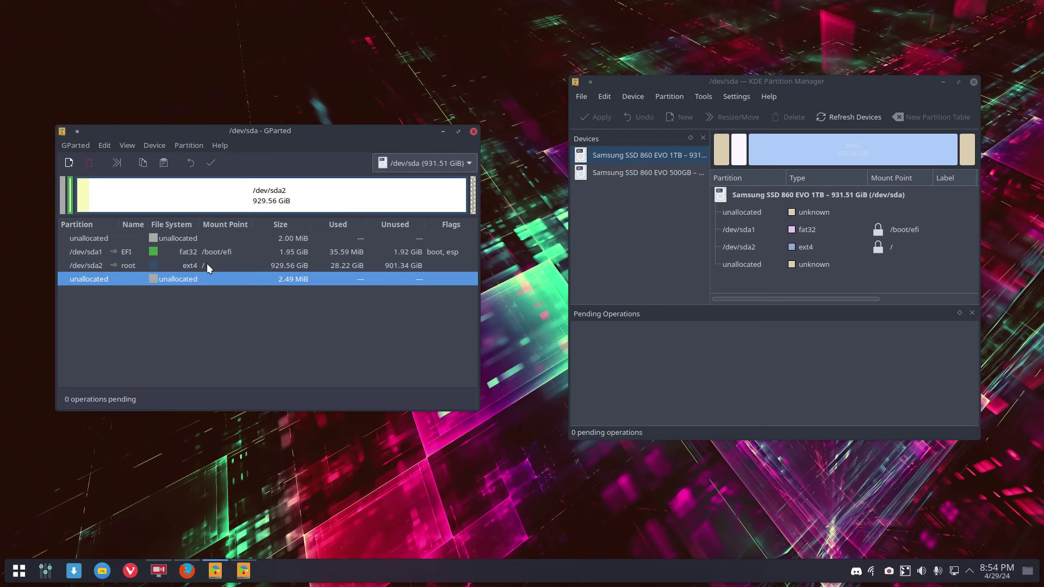
click(433, 163)
Switch to /dev/sdb and queue deletion of the fat32 EFI partition /dev/sdb1
click(435, 177)
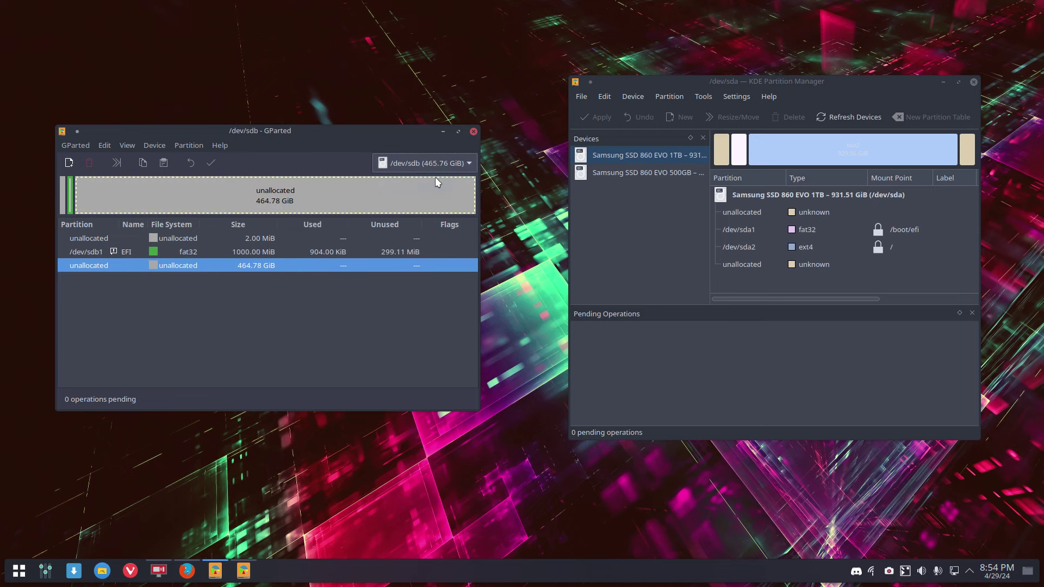
click(191, 253)
right_click(193, 254)
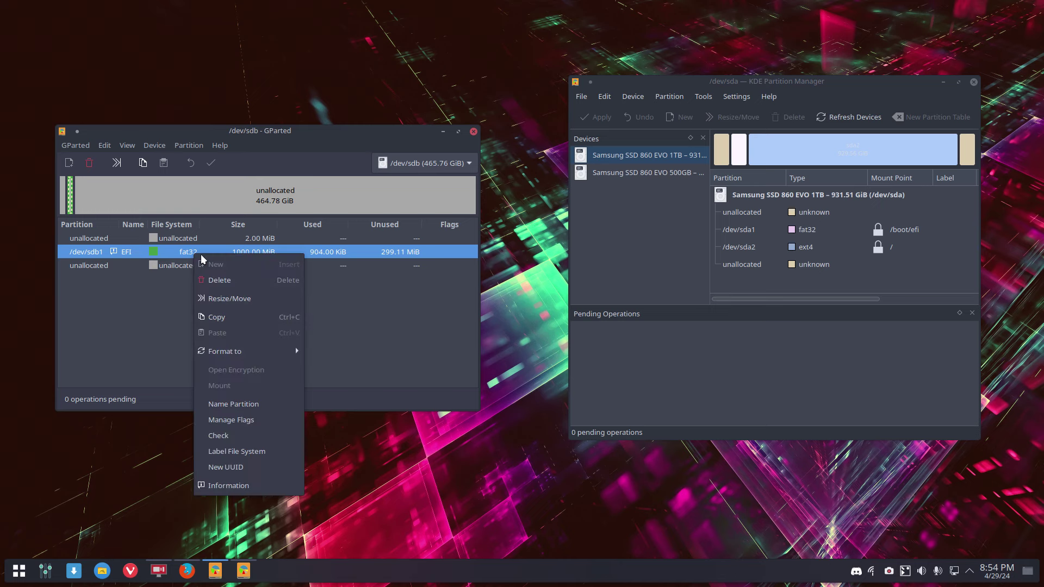
click(229, 281)
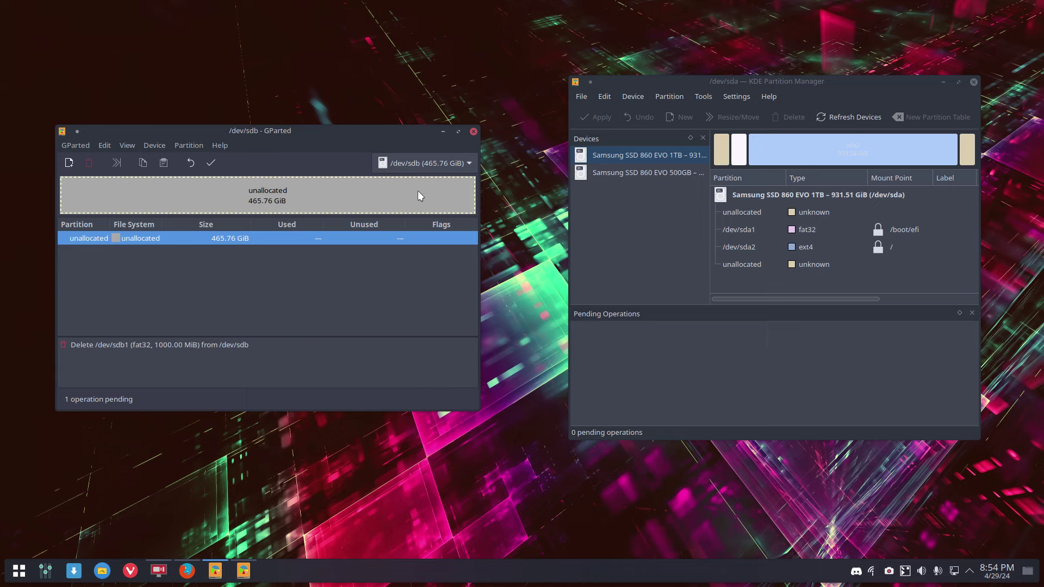
Apply the deletion, close the report, and close KDE Partition Manager
click(211, 163)
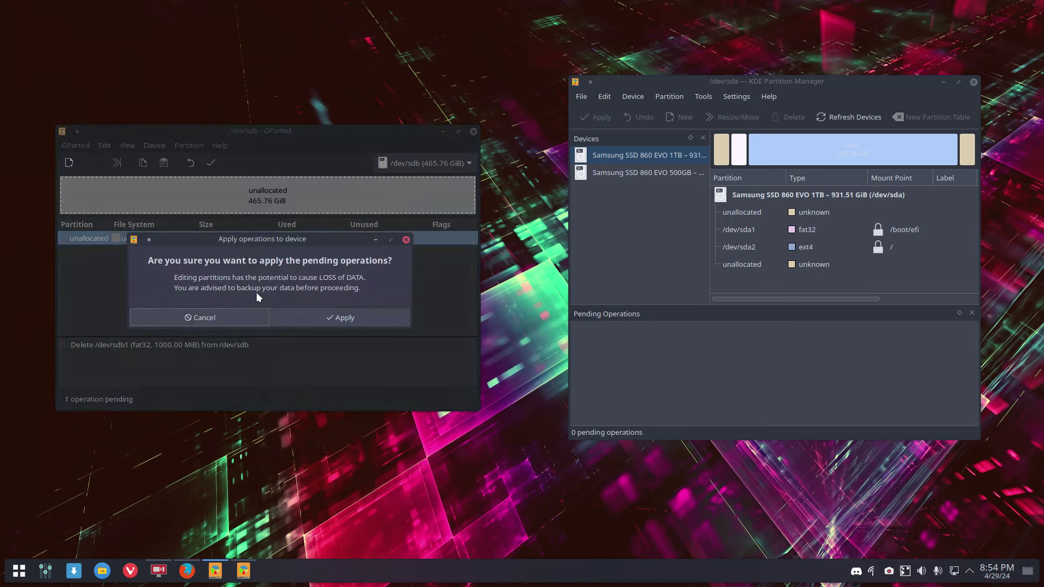
click(321, 319)
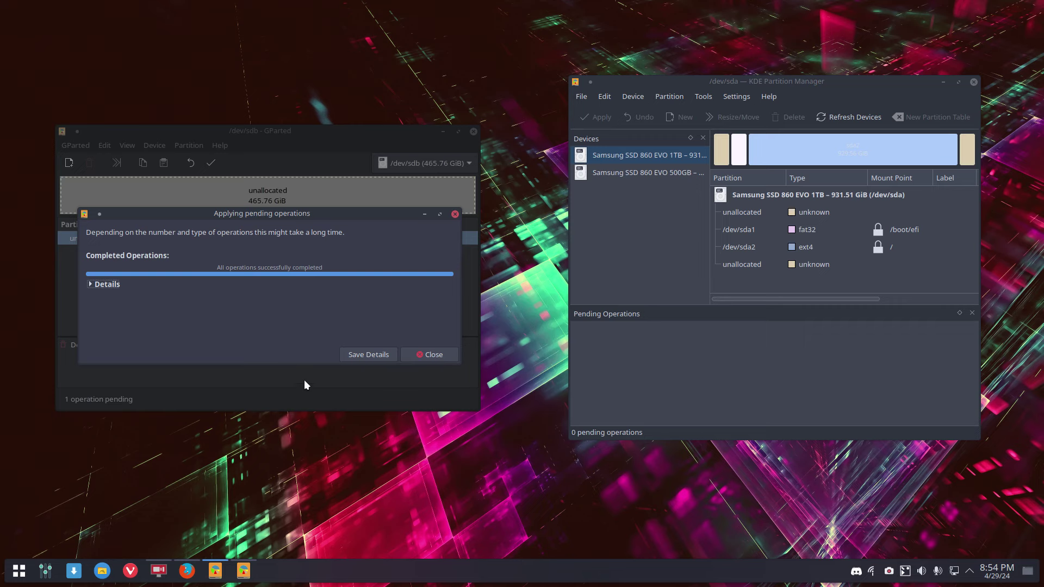
click(430, 355)
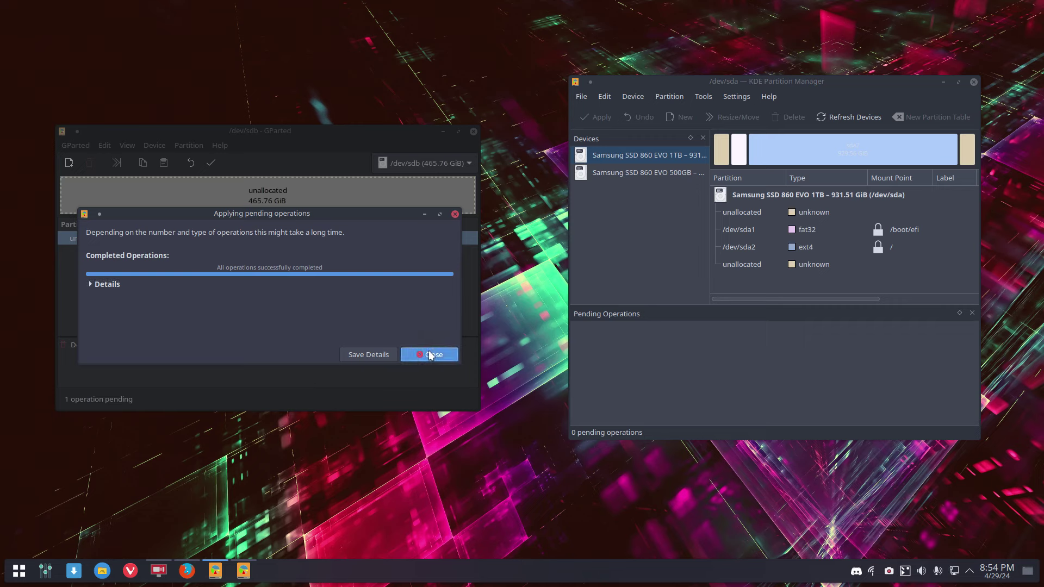
click(973, 82)
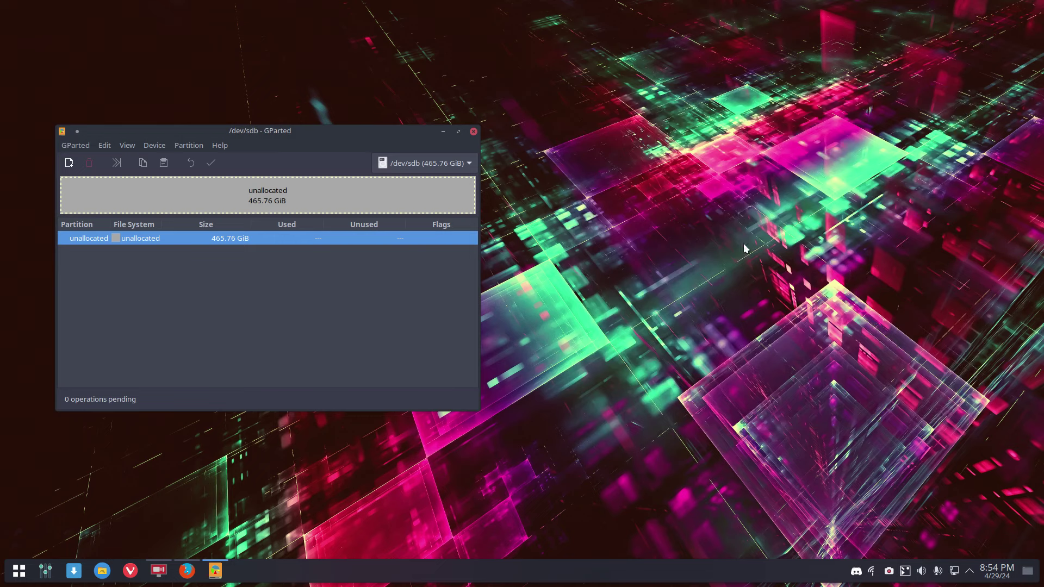
Queue a new ext4 partition with name and label DATA filling the unallocated space
right_click(271, 238)
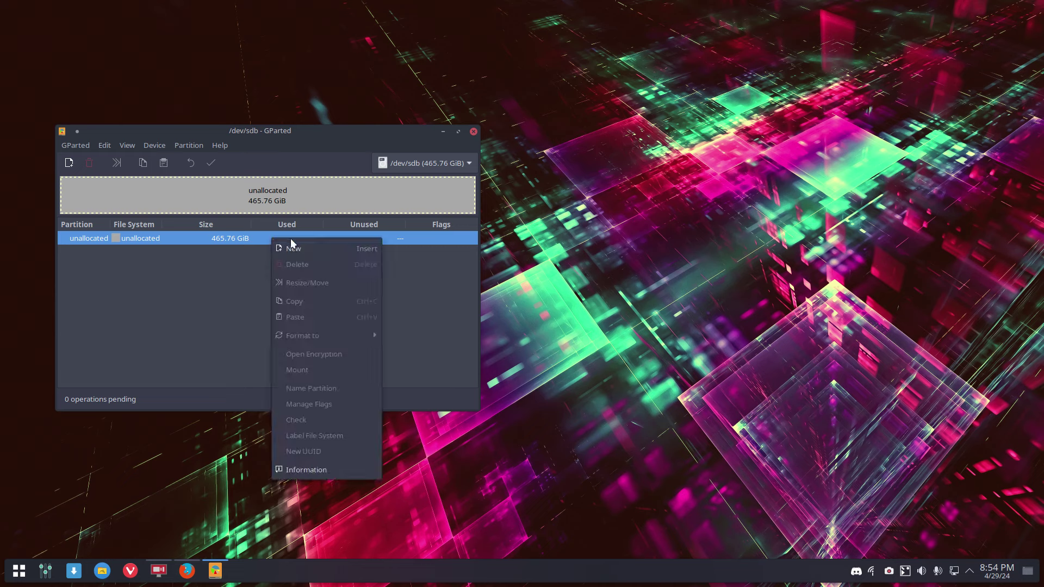
click(293, 243)
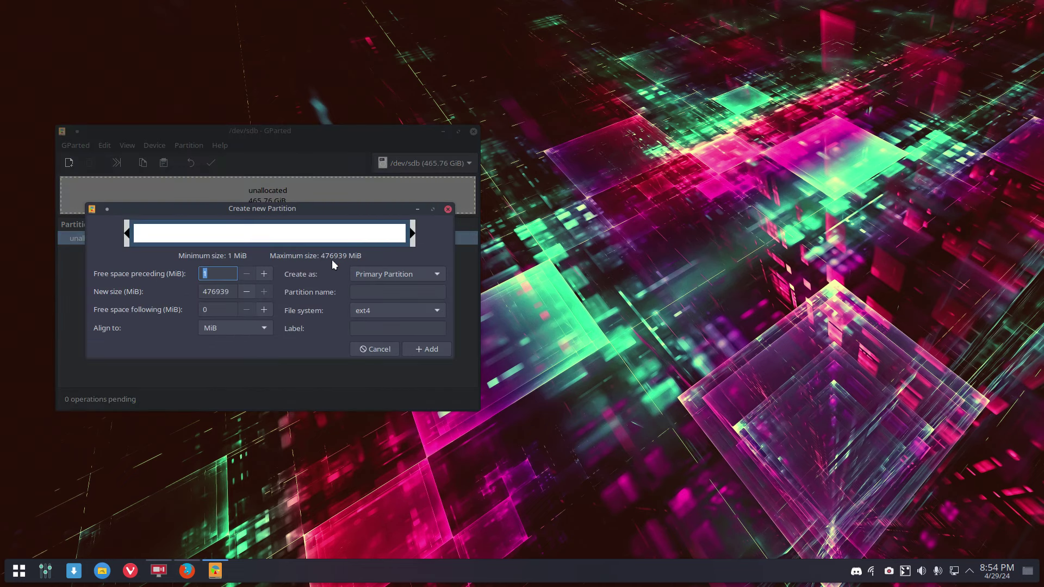
click(387, 291)
text(DATA)
click(381, 328)
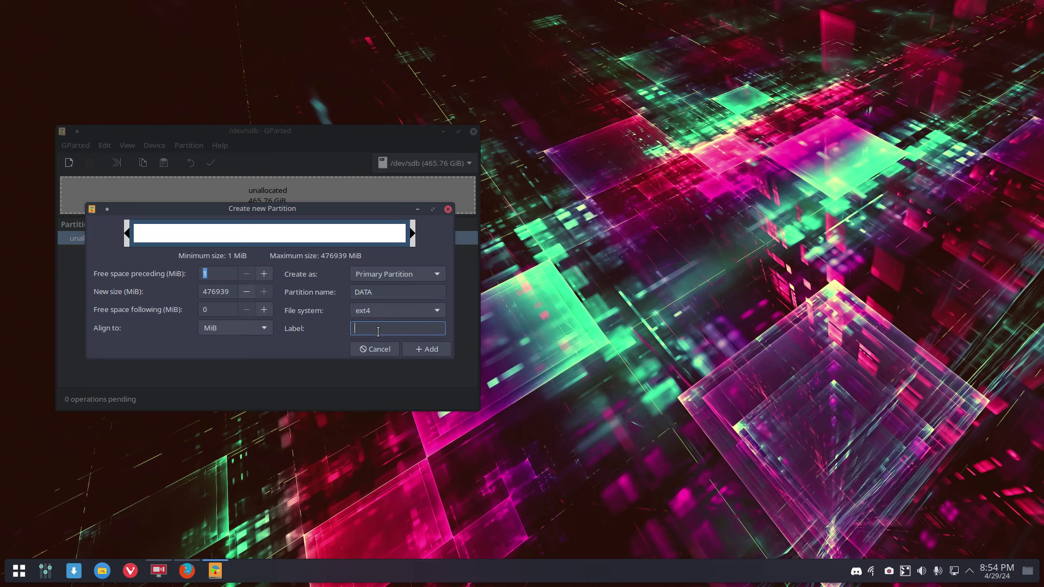
text(DATA)
click(373, 311)
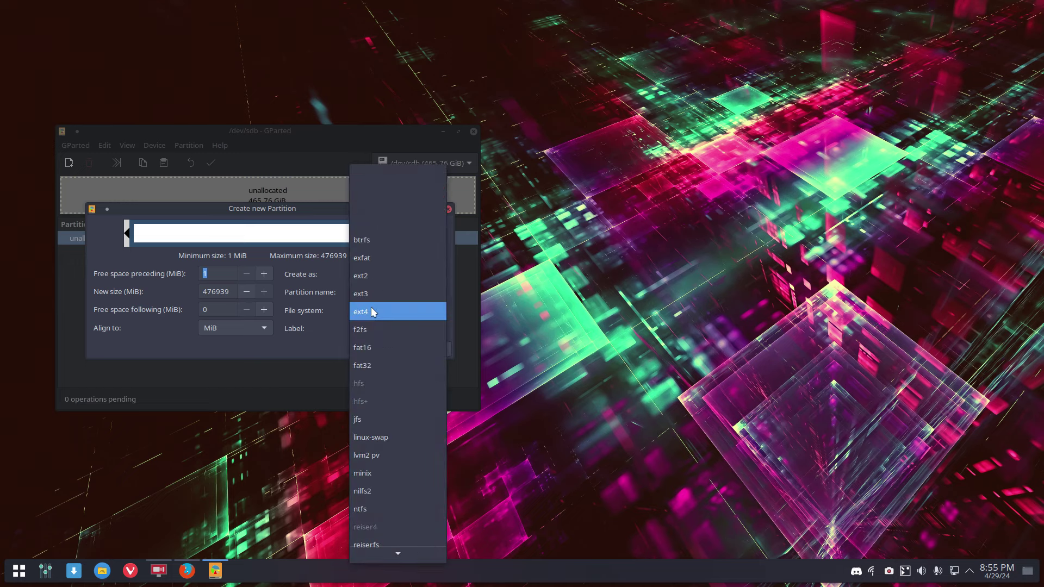
click(374, 312)
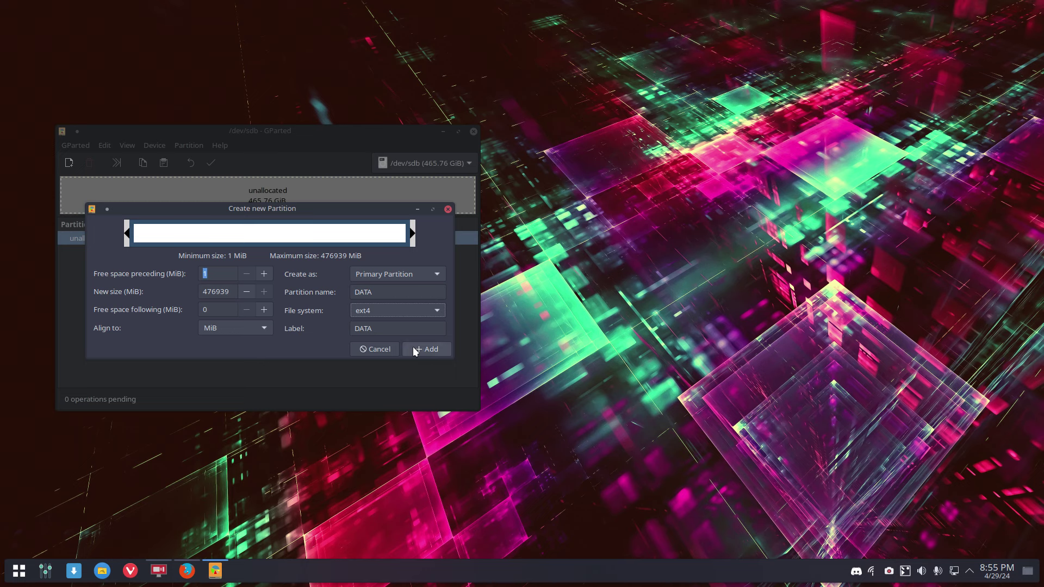
click(427, 349)
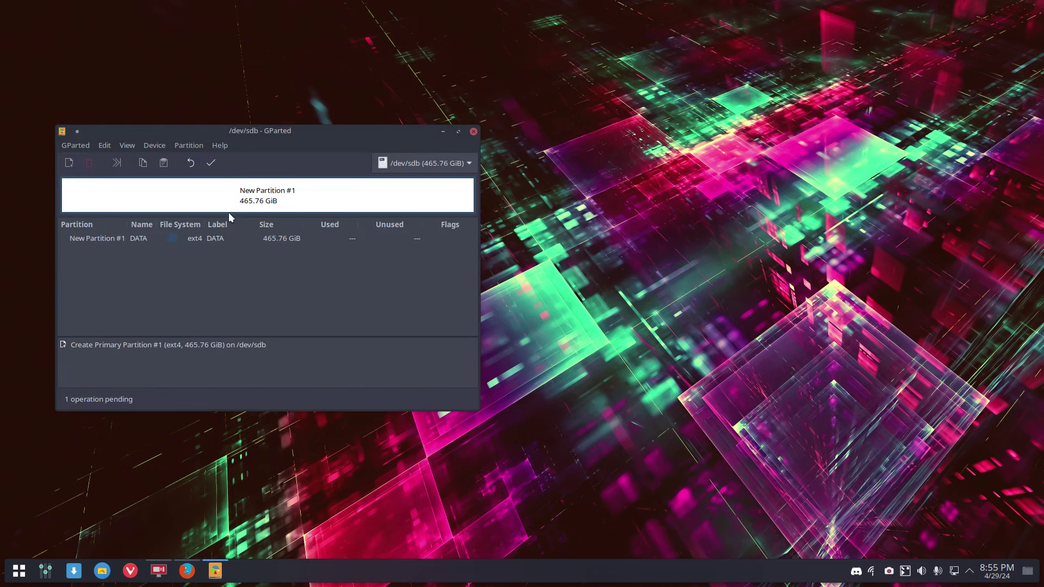
Apply the pending DATA partition creation to /dev/sdb
click(210, 162)
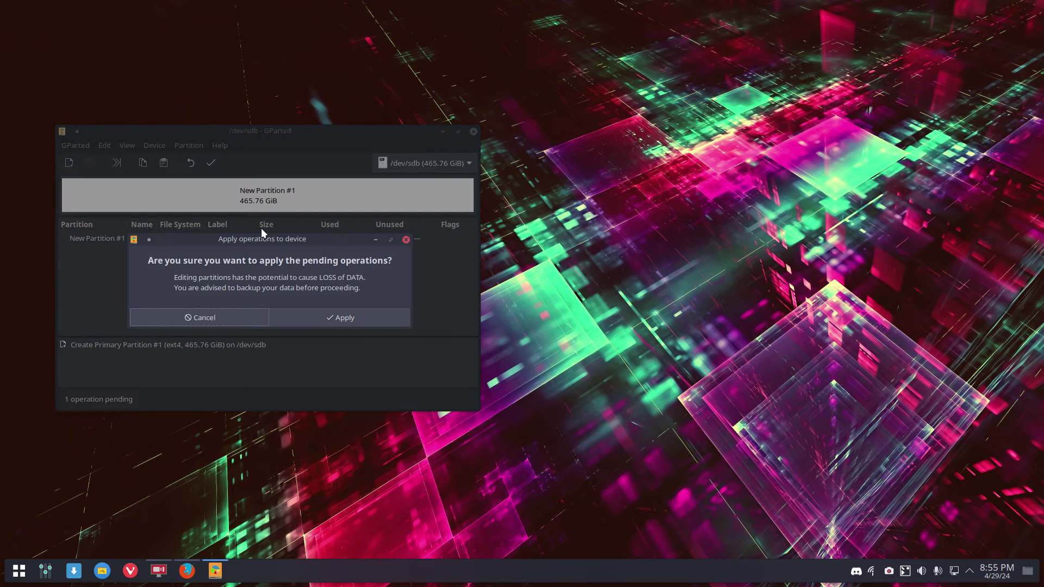
click(345, 318)
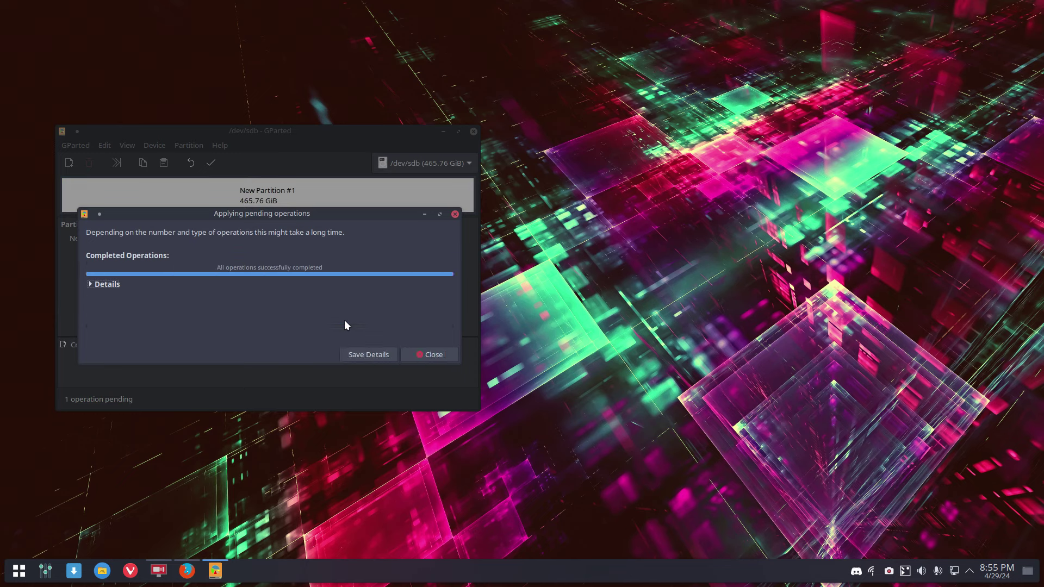
click(415, 354)
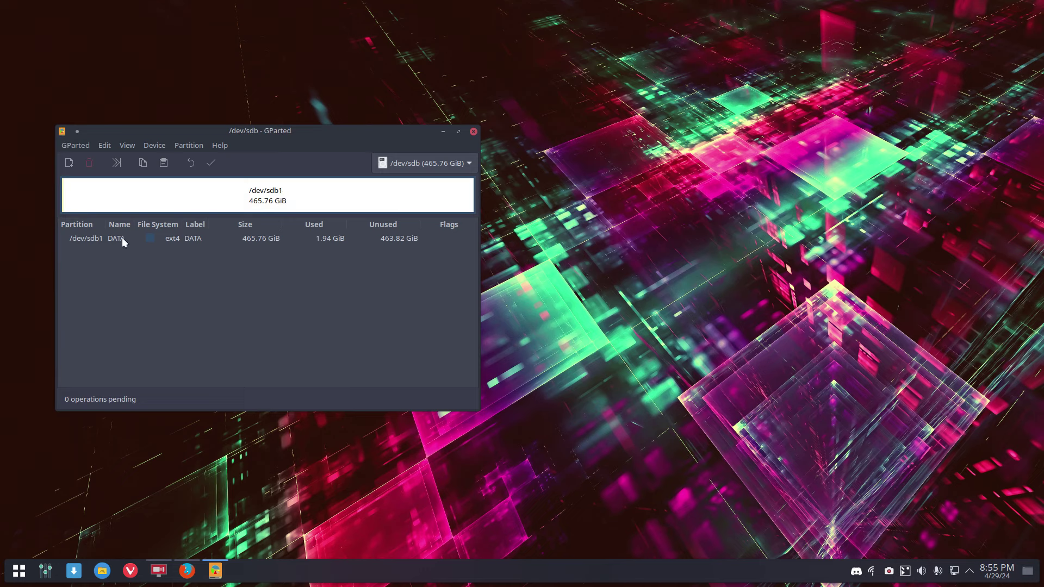
Close GParted, open Dolphin and mount the DATA drive with the user password
click(473, 133)
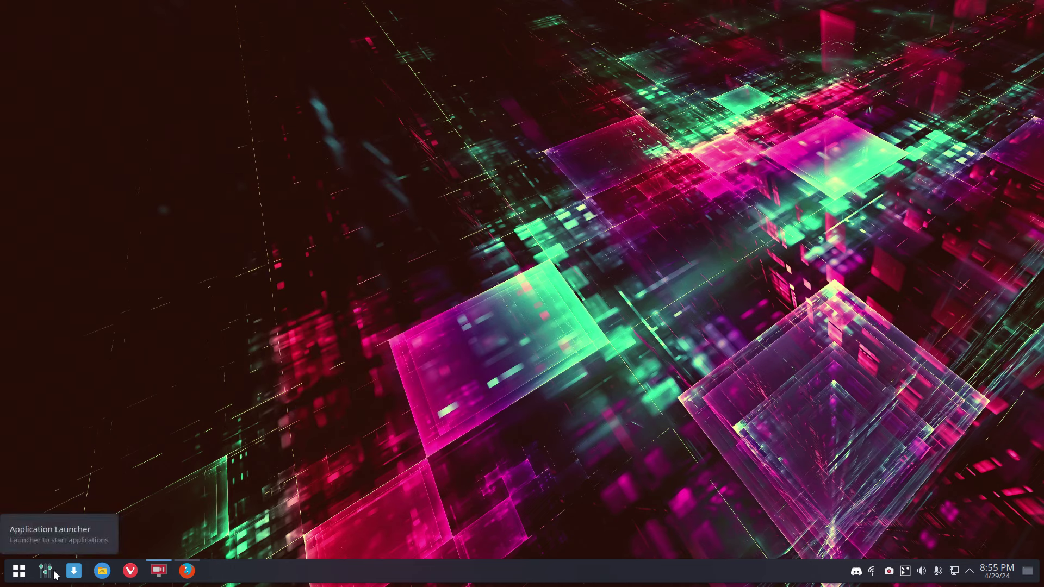
click(103, 572)
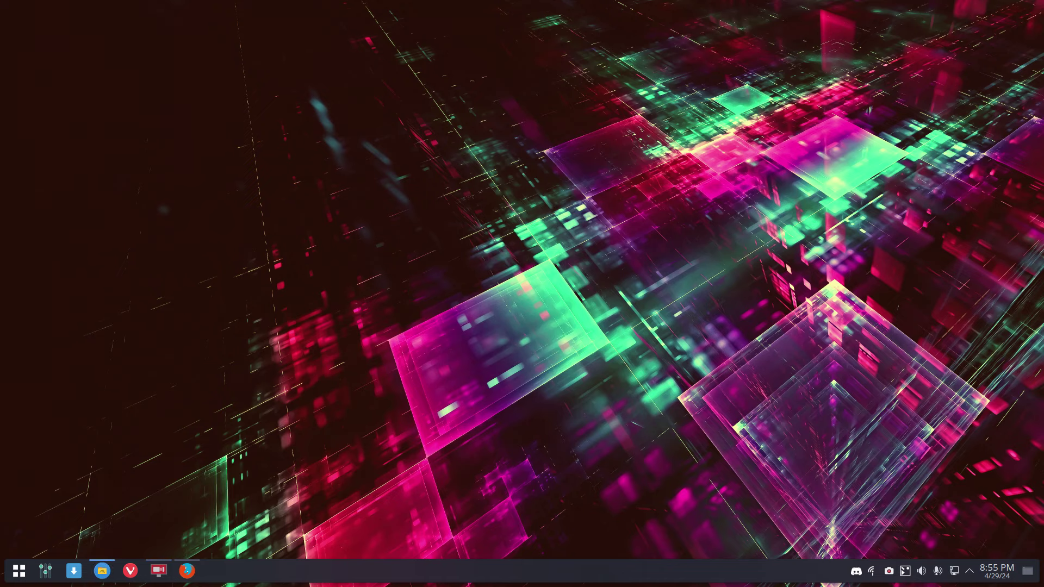
drag(613, 64, 452, 63)
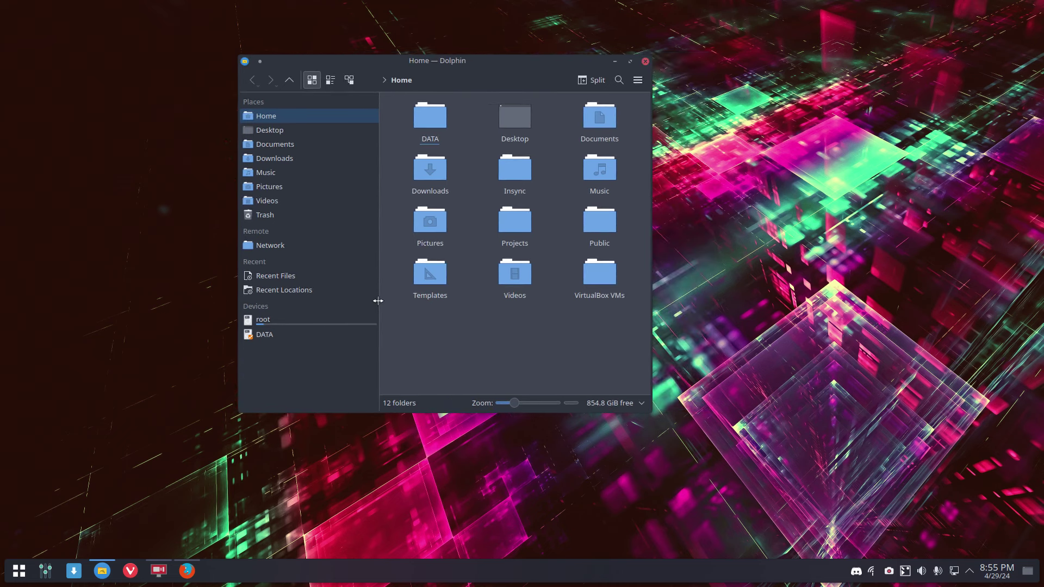
click(269, 337)
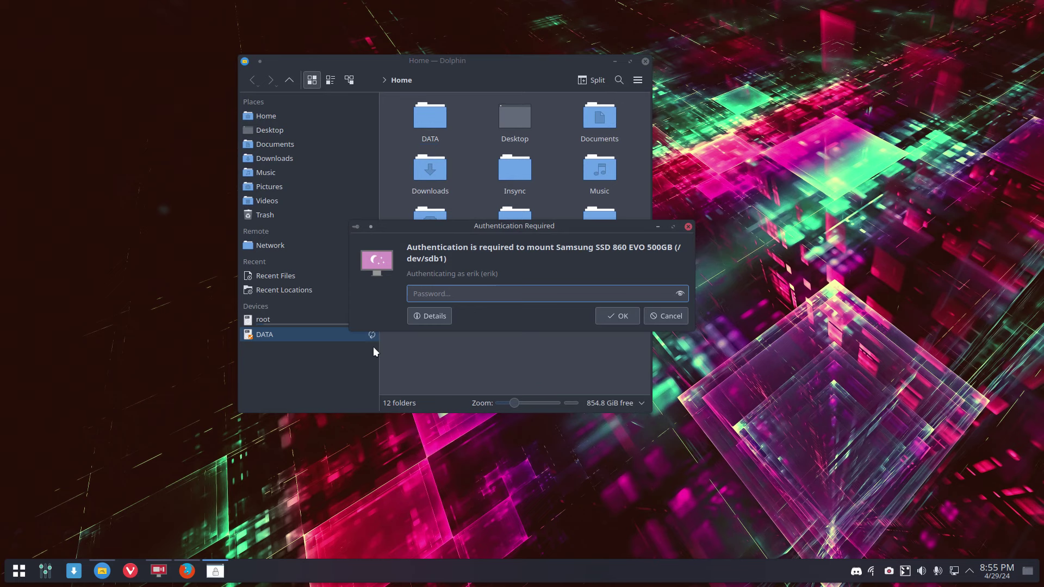
text(•••••••)
key(Return)
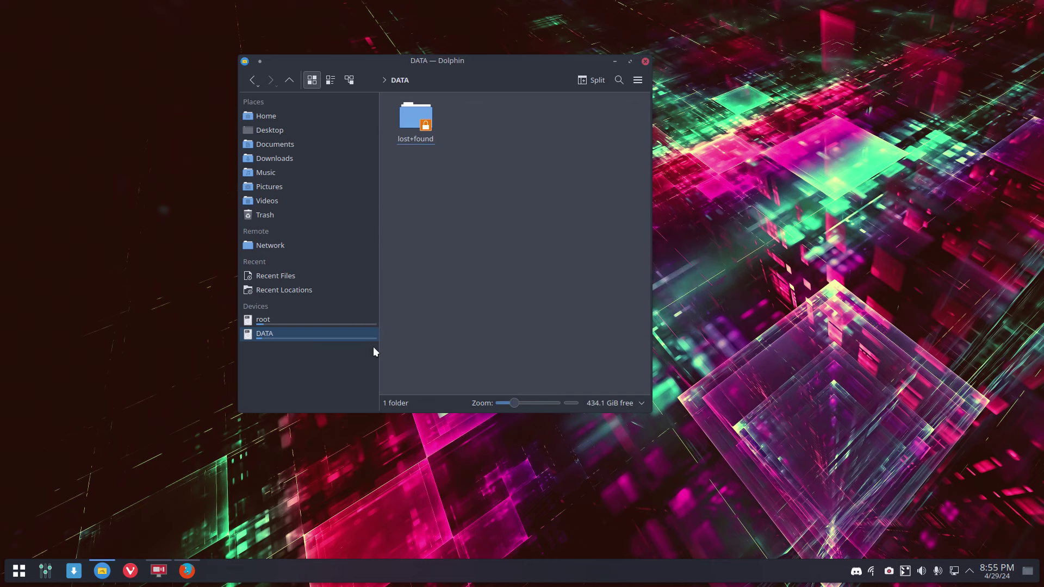
Inspect the DATA drive's folder actions, then unmount DATA from the Devices panel
right_click(467, 196)
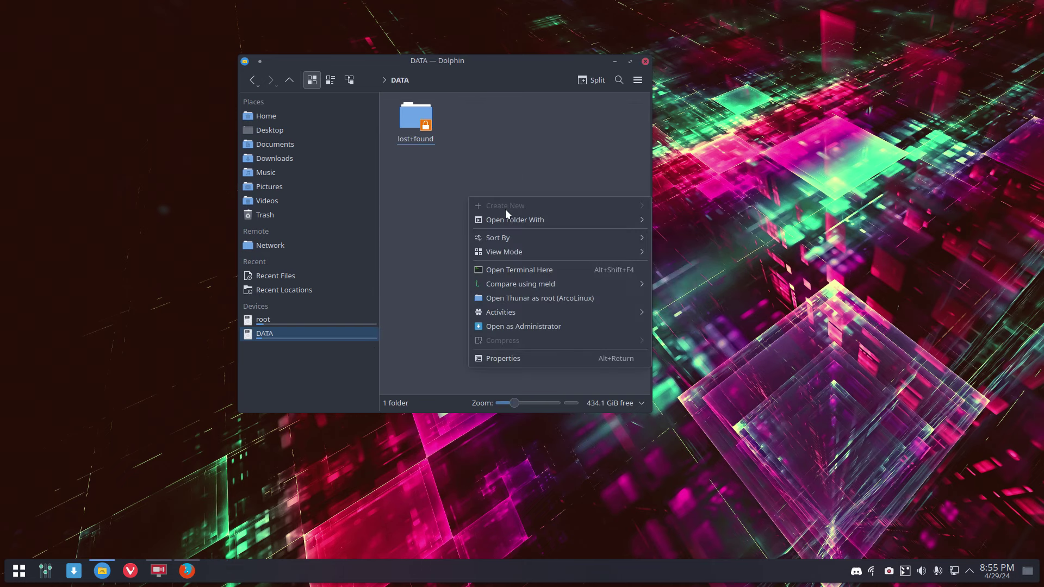
mouse_move(522, 221)
click(480, 143)
right_click(481, 142)
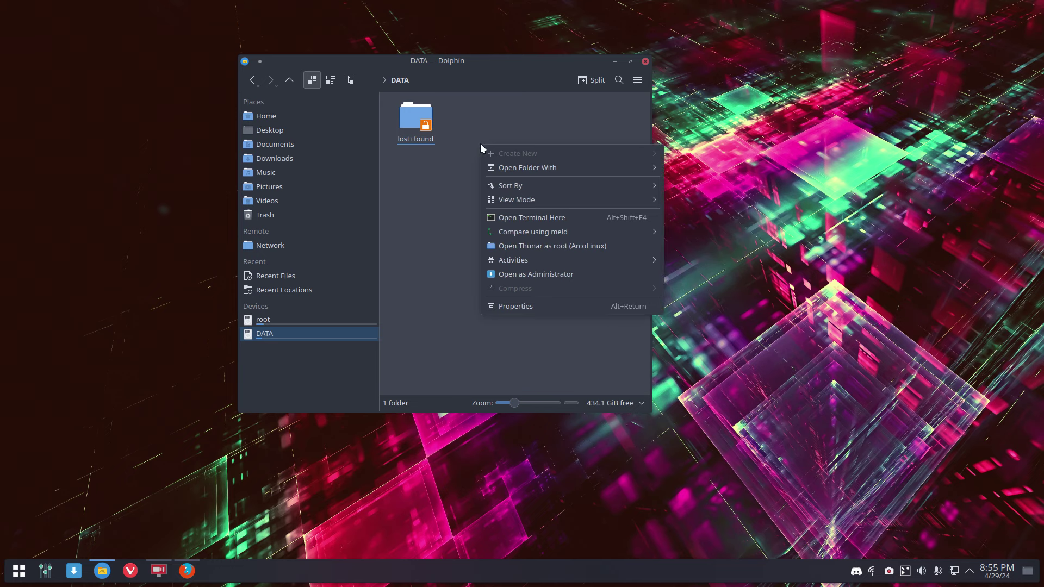
mouse_move(526, 169)
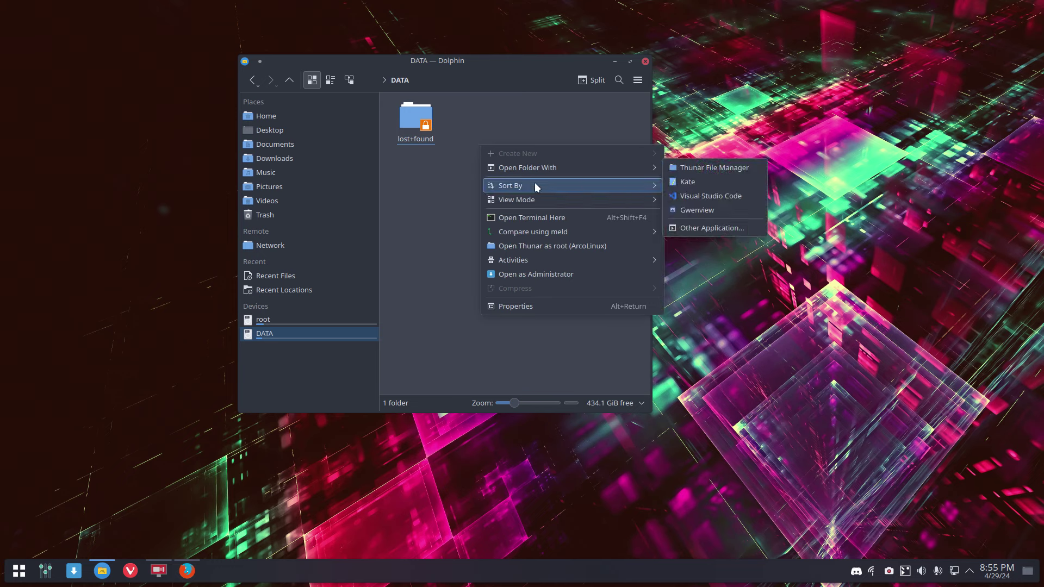
mouse_move(546, 234)
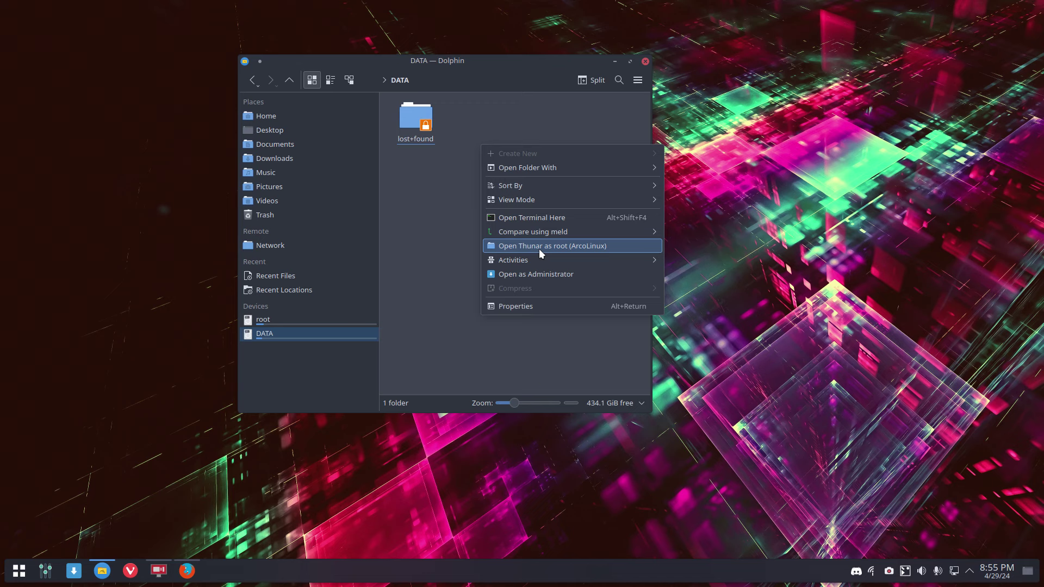
click(432, 255)
right_click(306, 336)
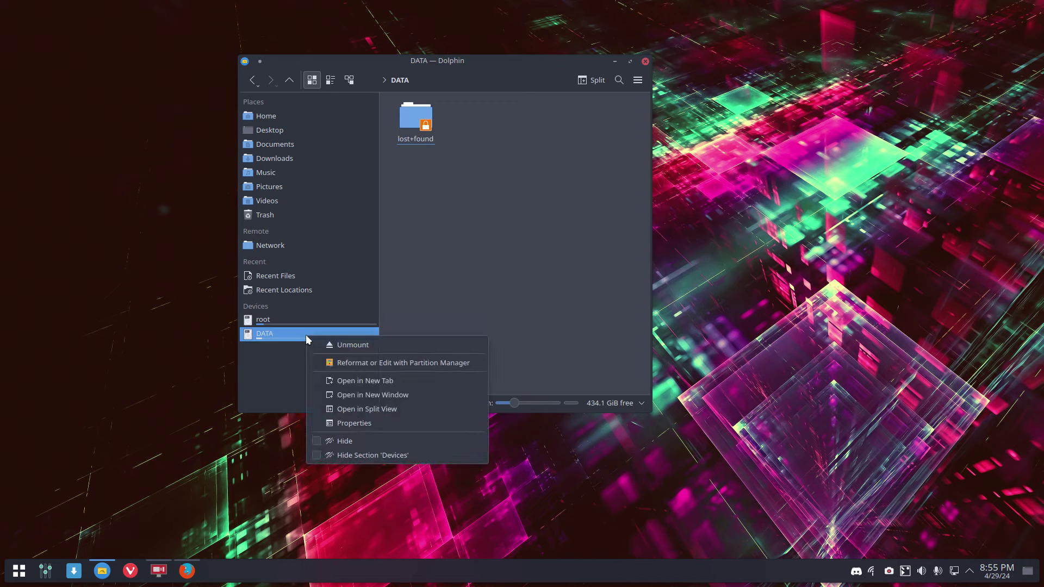
click(346, 347)
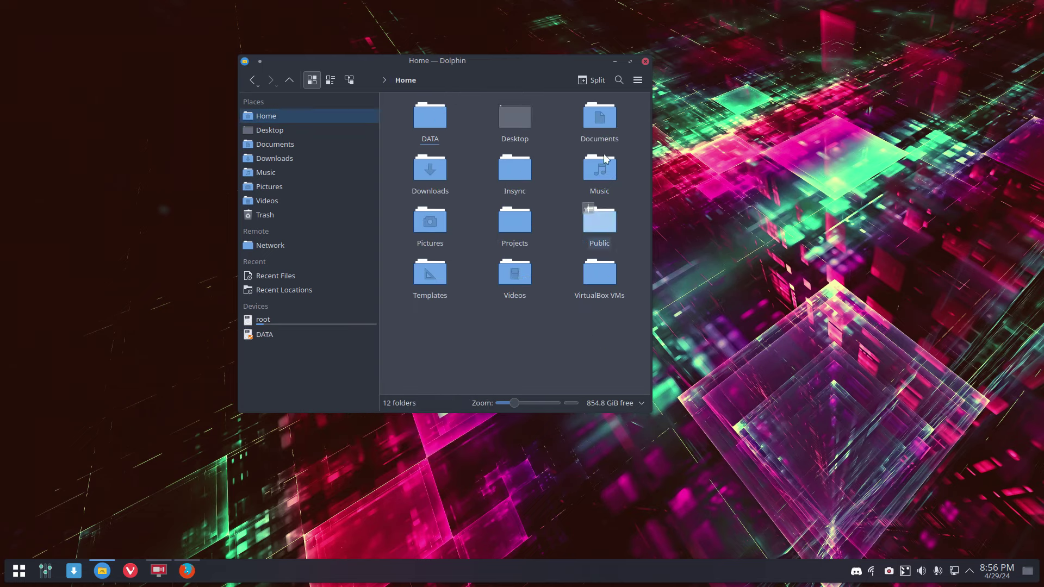
Close Dolphin and launch Disks by searching 'disk' in the application launcher
click(646, 62)
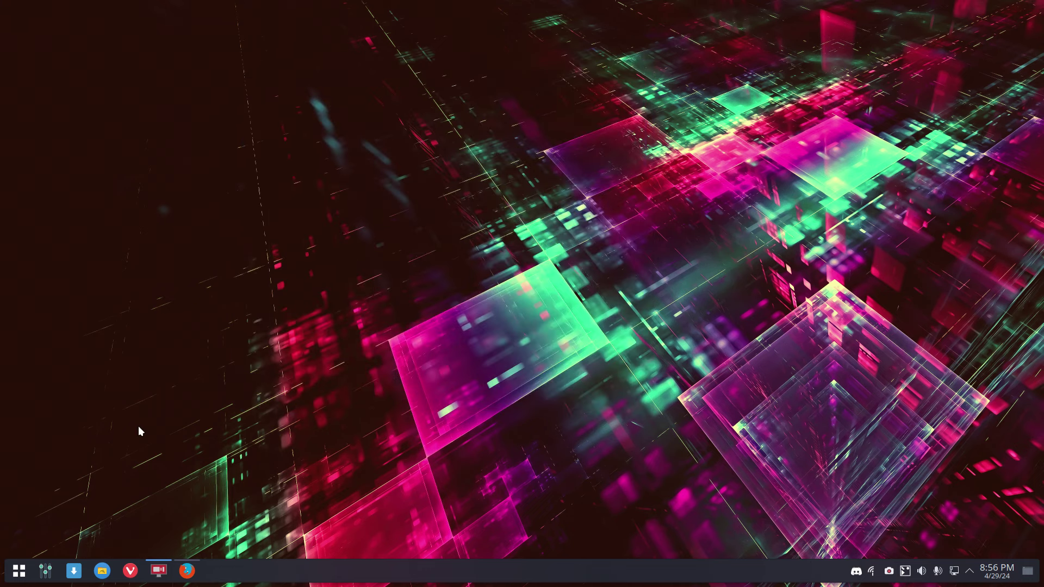
click(19, 575)
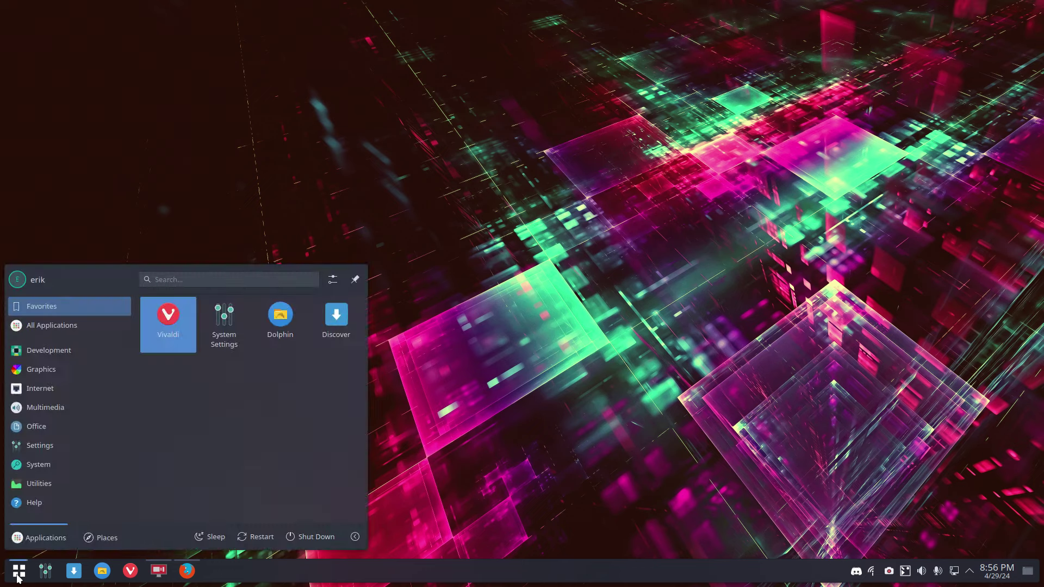
text(disk)
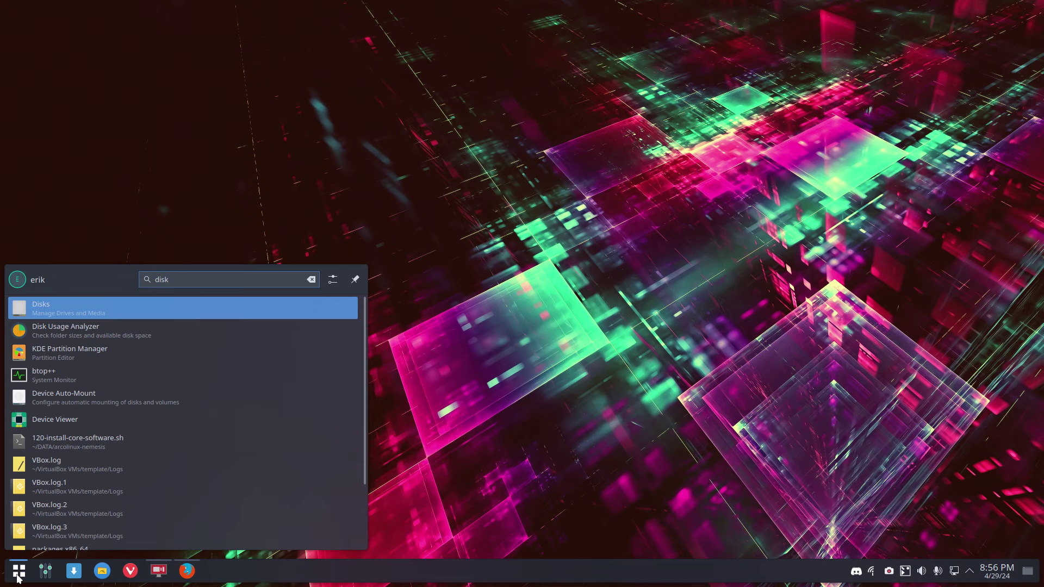
key(Return)
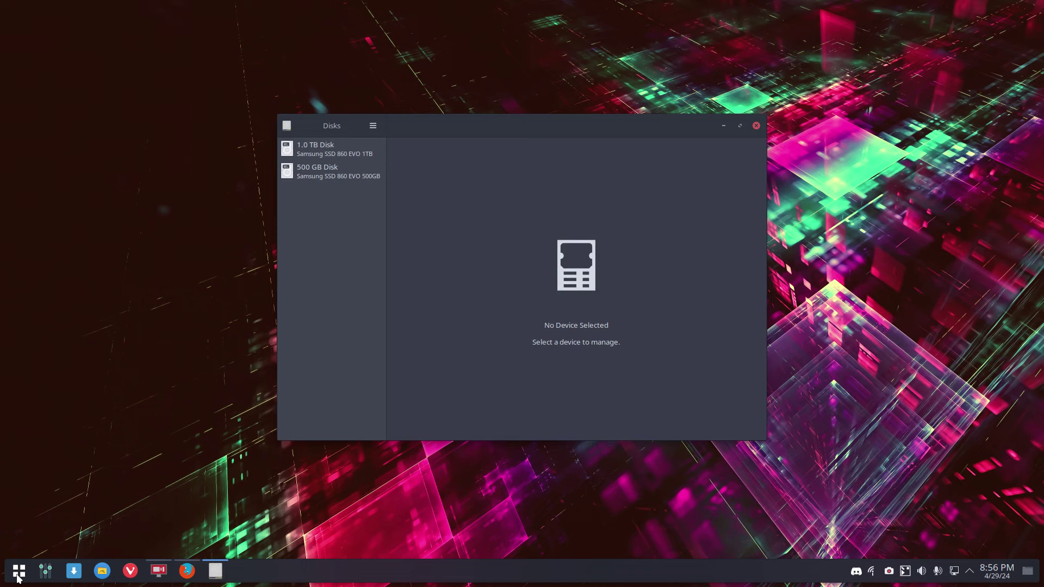
In a new terminal, list the gnome- packages available to 'sudo pacman -S'
key(ctrl+alt+t)
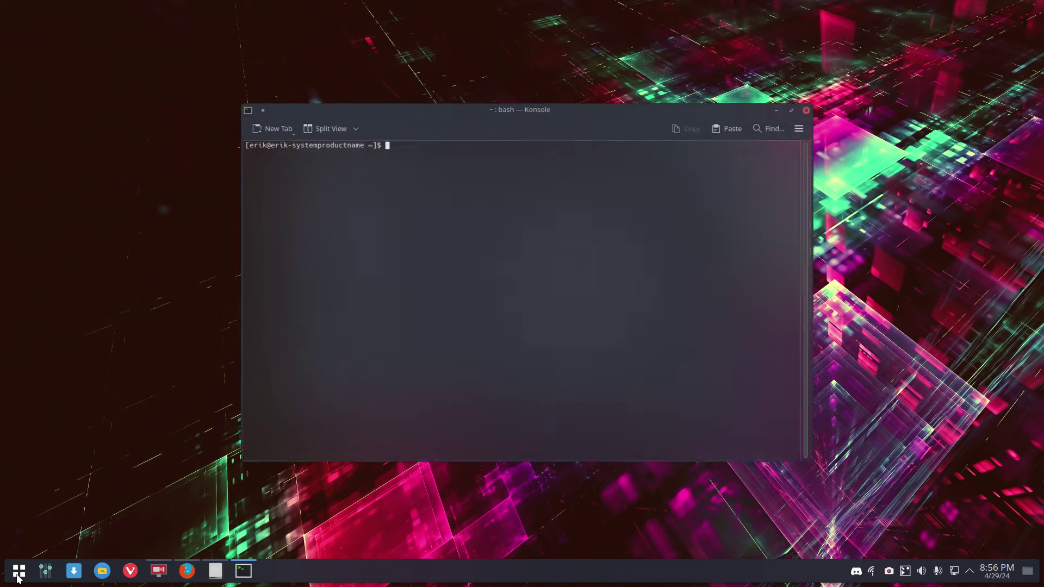
text(sudo pacman )
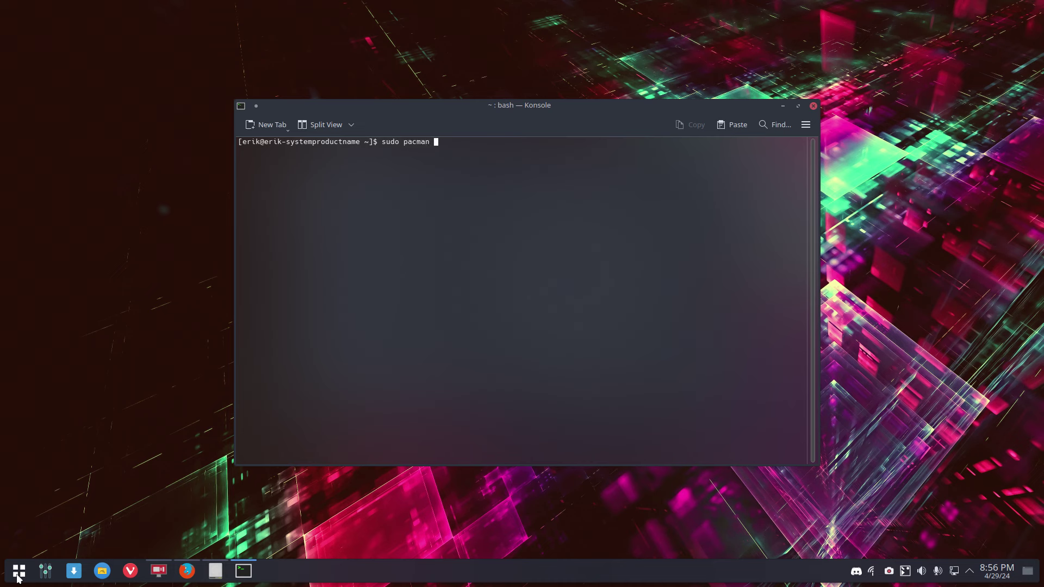
text(-S)
key(ctrl+plus)
key(ctrl+plus)
key(ctrl+plus)
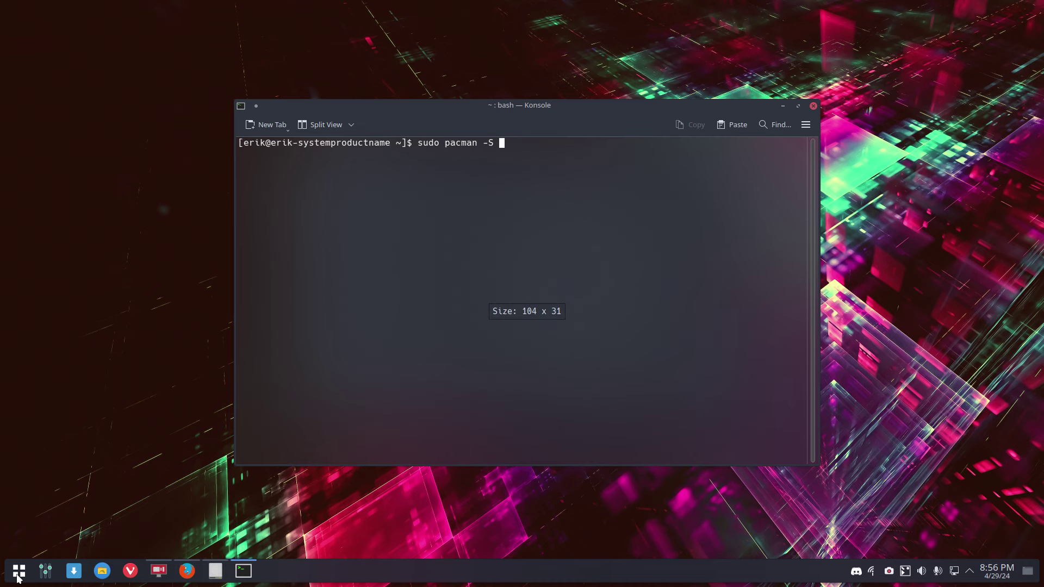
text(gnome)
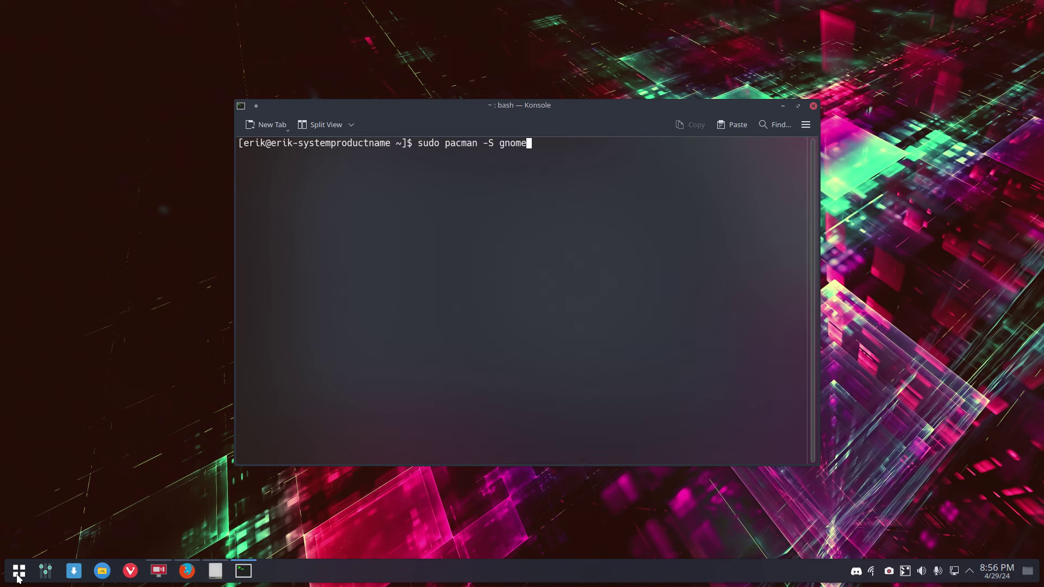
text(-)
key(Tab)
key(Tab)
key(y)
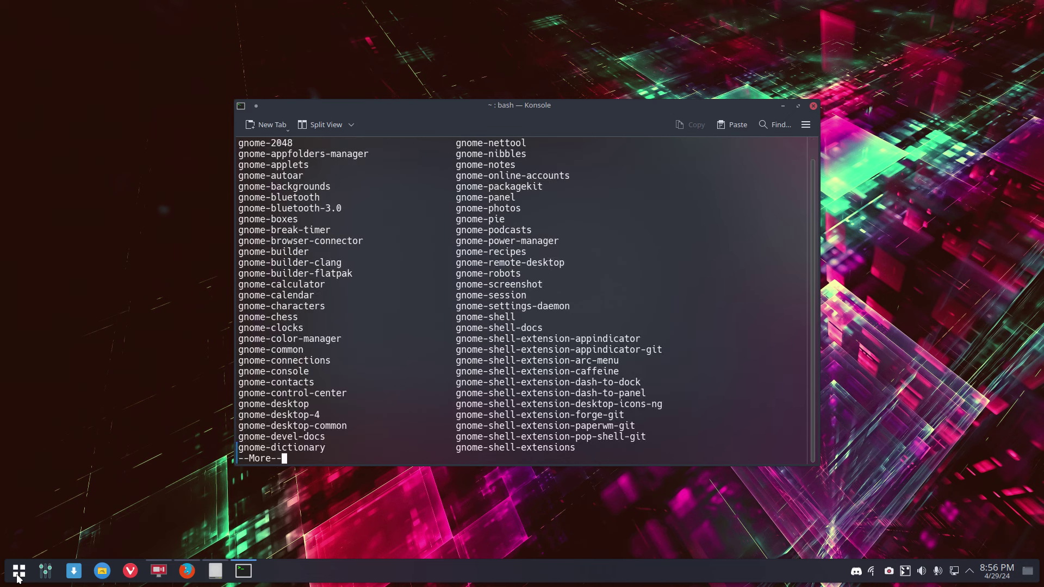
key(space)
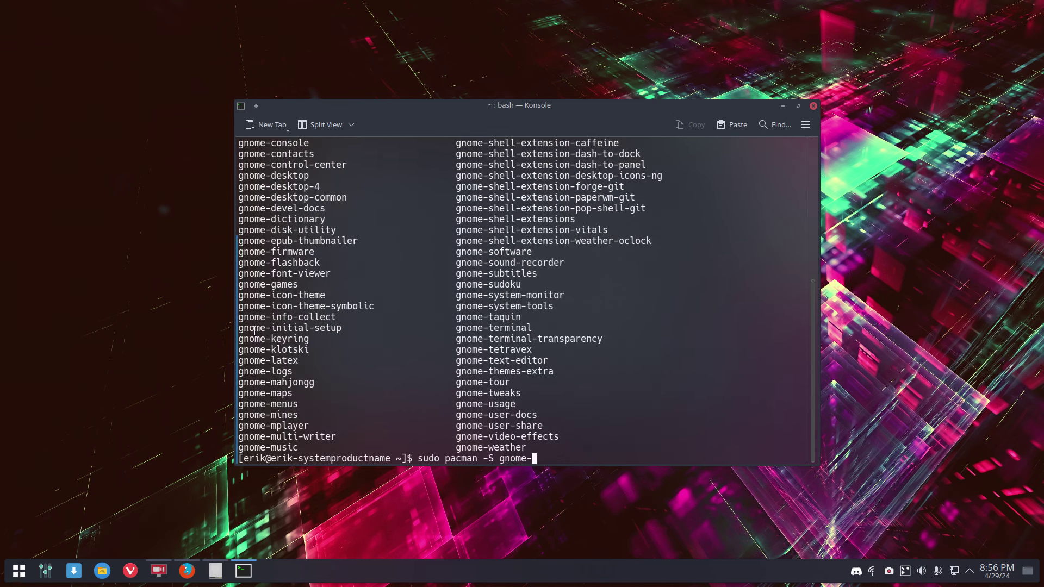
Reinstall gnome-disk-utility, then close Konsole and view the 1.0 TB disk in Disks
drag(341, 232, 234, 231)
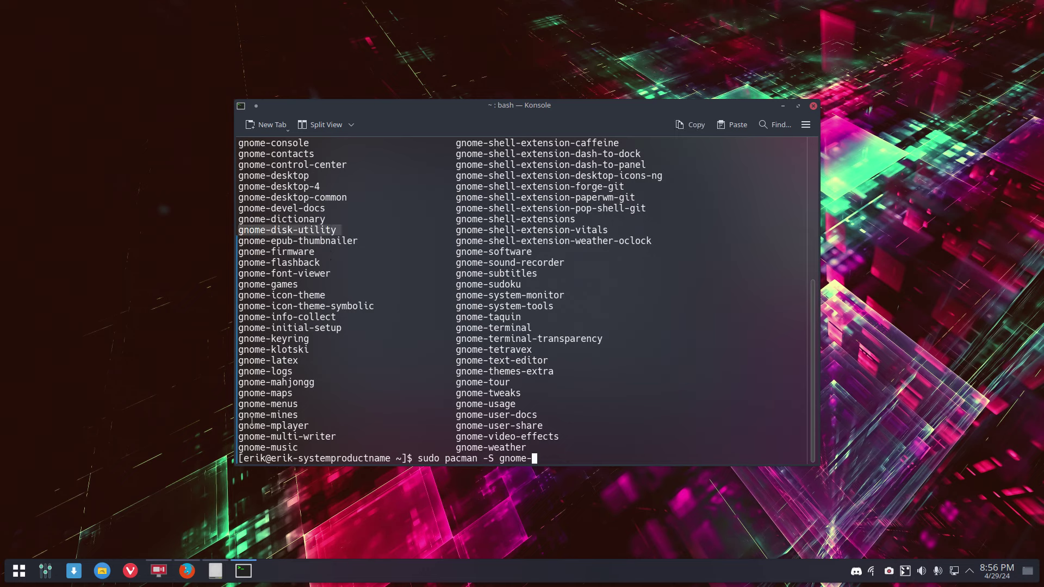
text(disk)
key(Tab)
key(Return)
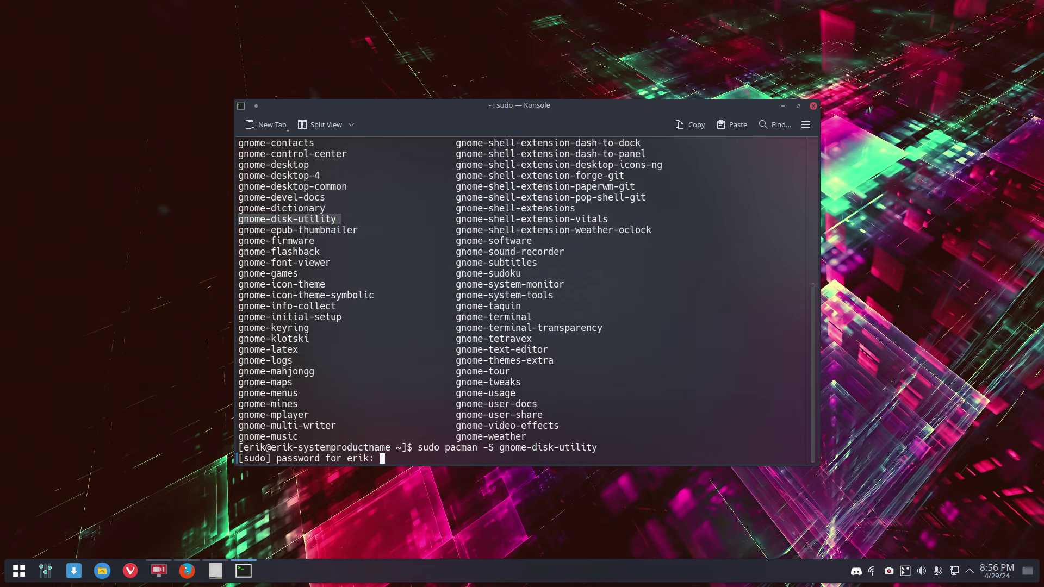
key(Return)
key(Return)
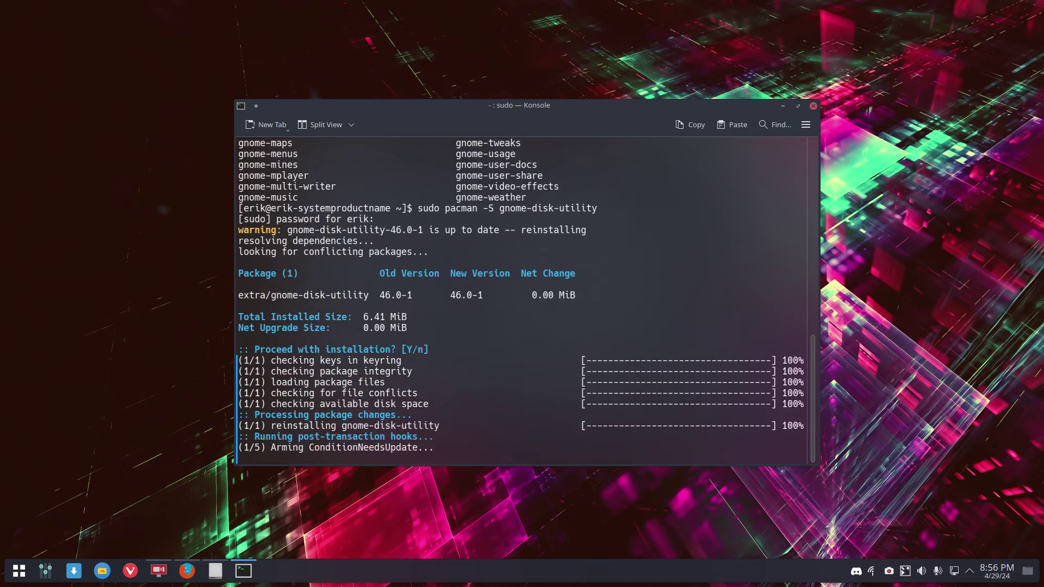
click(813, 106)
click(333, 146)
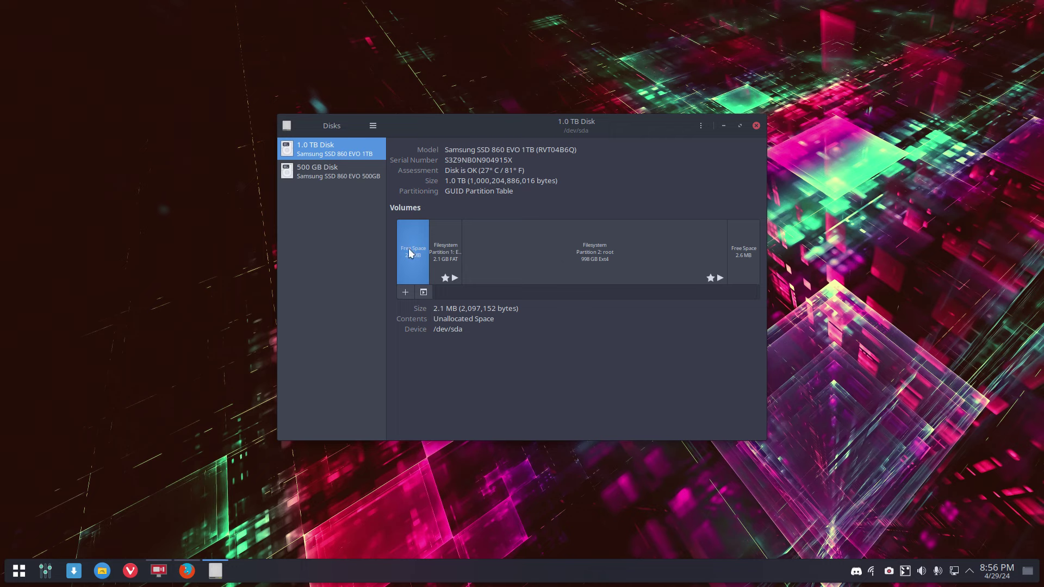
Select the 500 GB disk and open the gear menu for its DATA partition
click(316, 175)
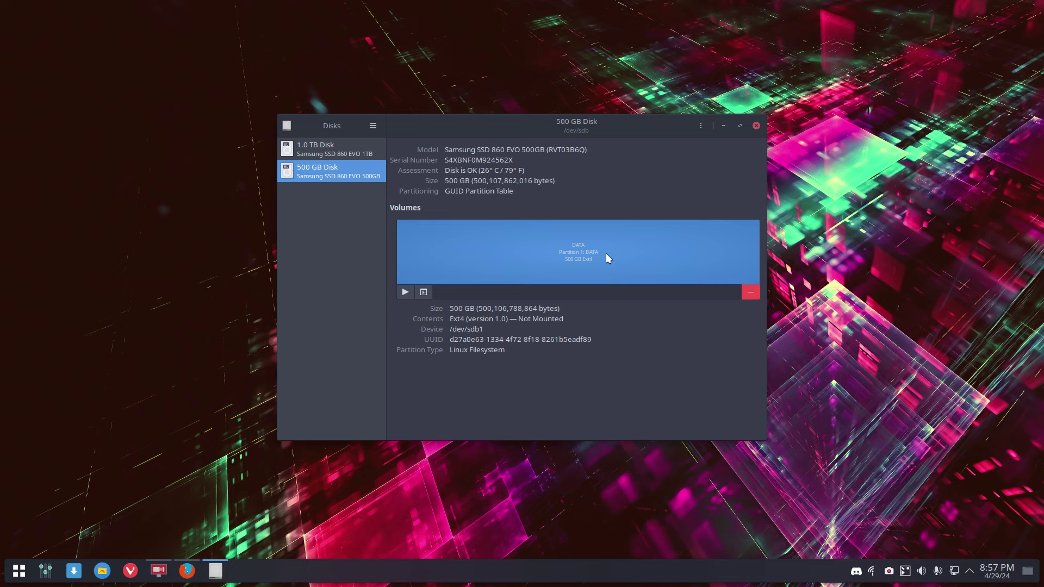
click(423, 292)
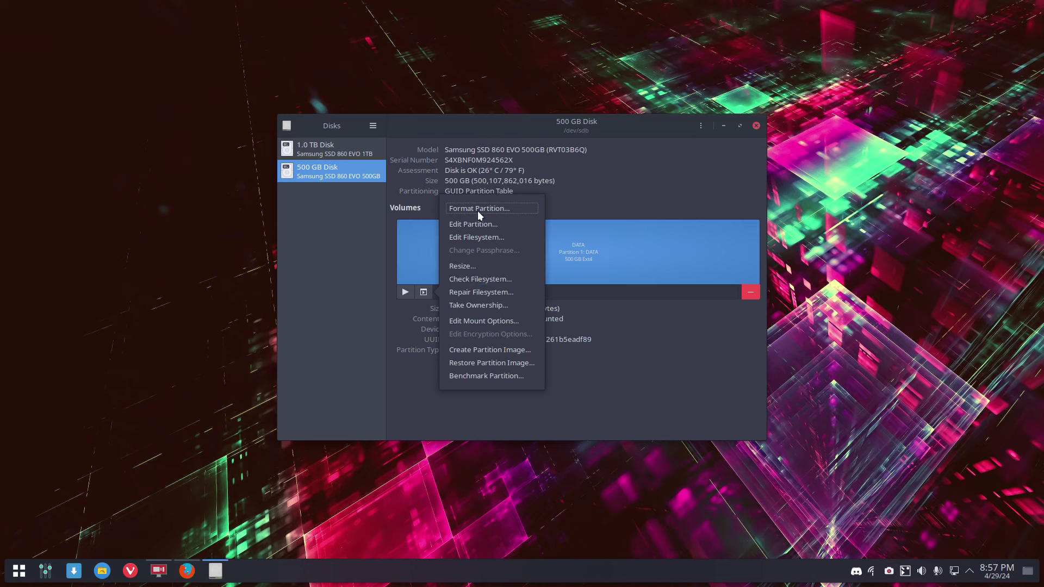
Take ownership of the DATA filesystem with recursive mode enabled, authenticating with the password
click(504, 304)
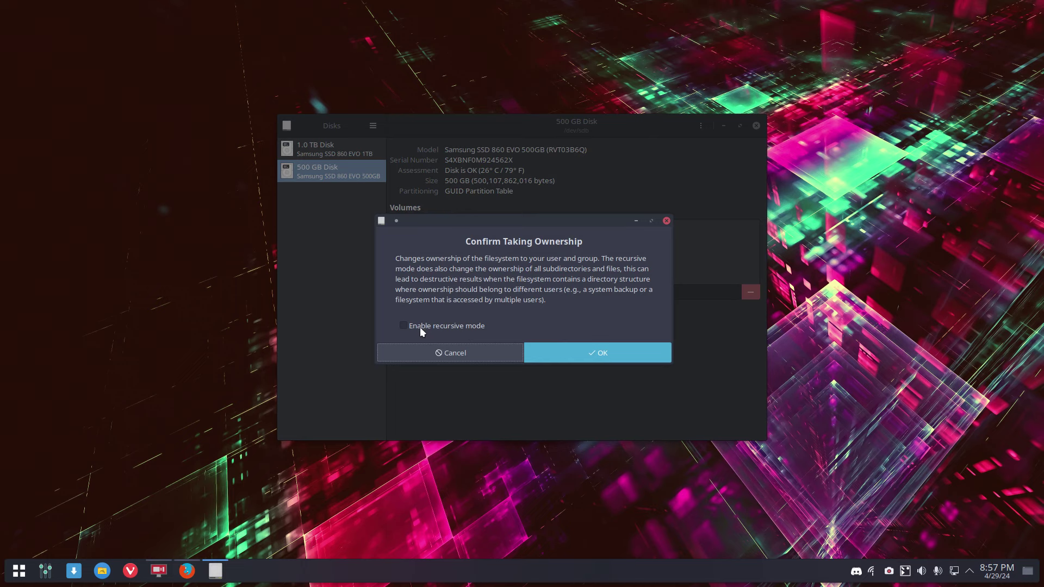
click(455, 326)
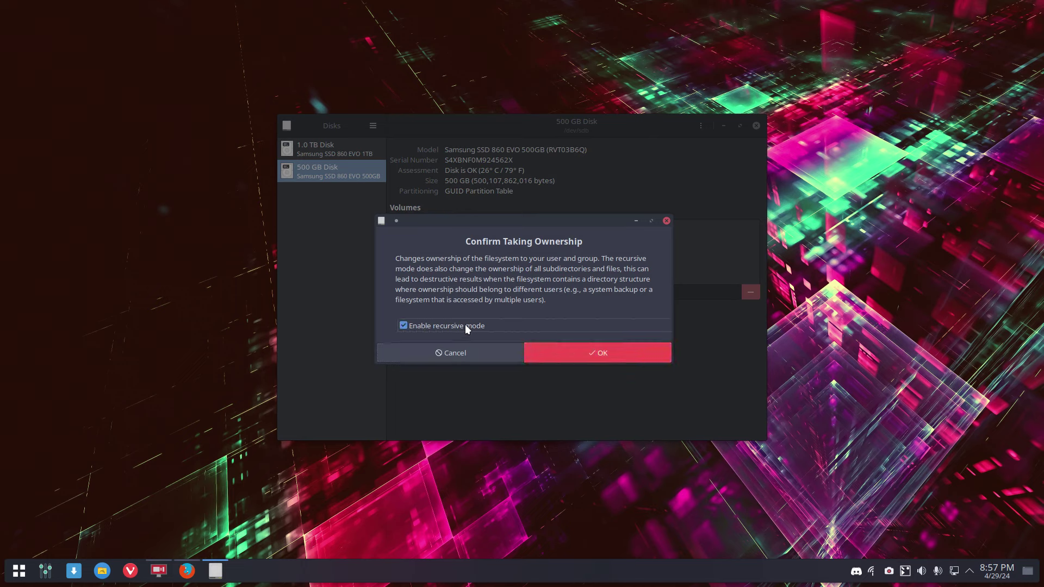
click(591, 353)
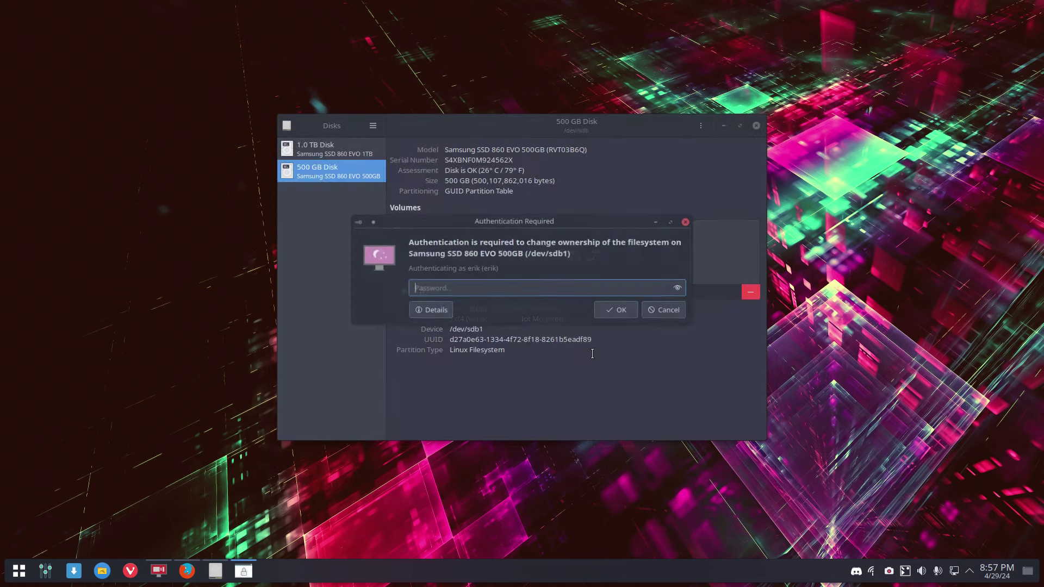
text(****)
key(Return)
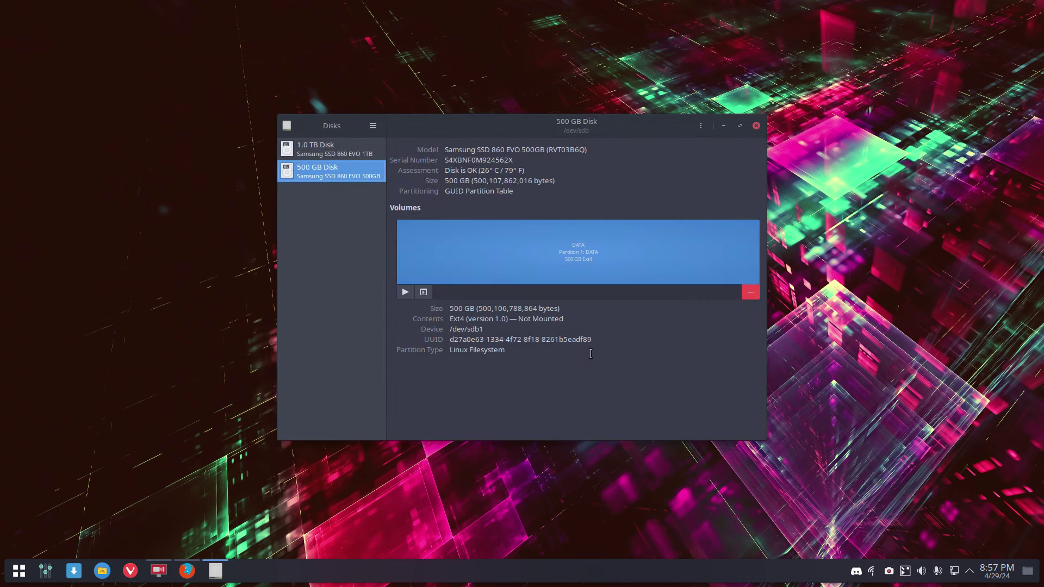
click(424, 294)
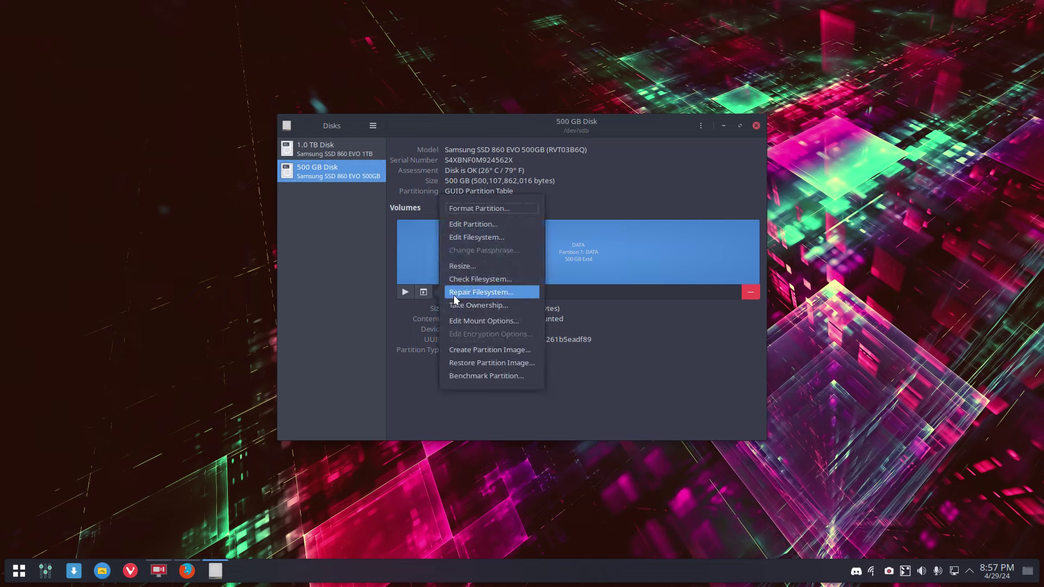
Turn off session defaults and mount DATA at startup at /mnt/DATA, identified as LABEL=DATA
click(486, 321)
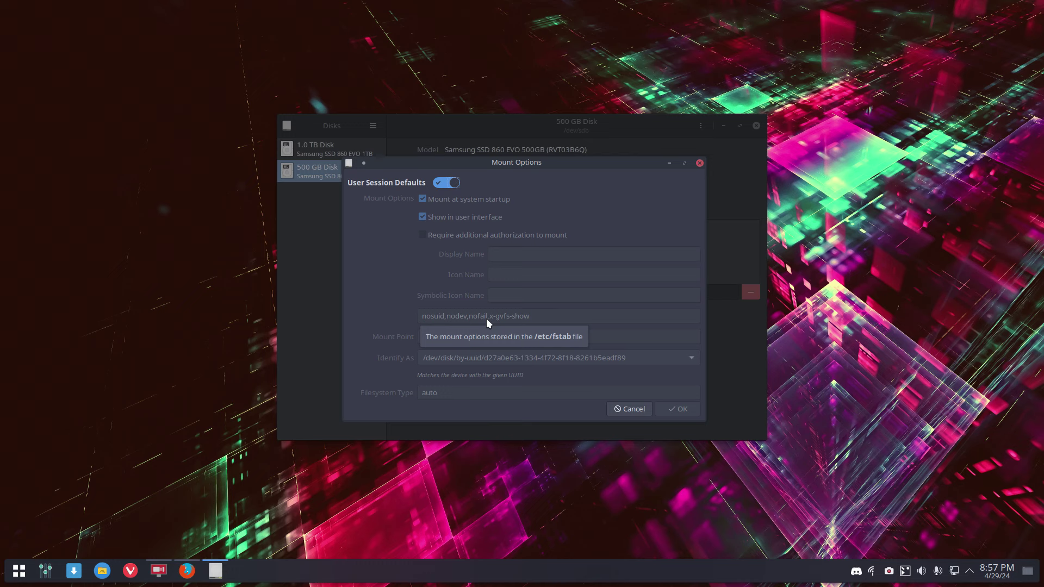
click(439, 186)
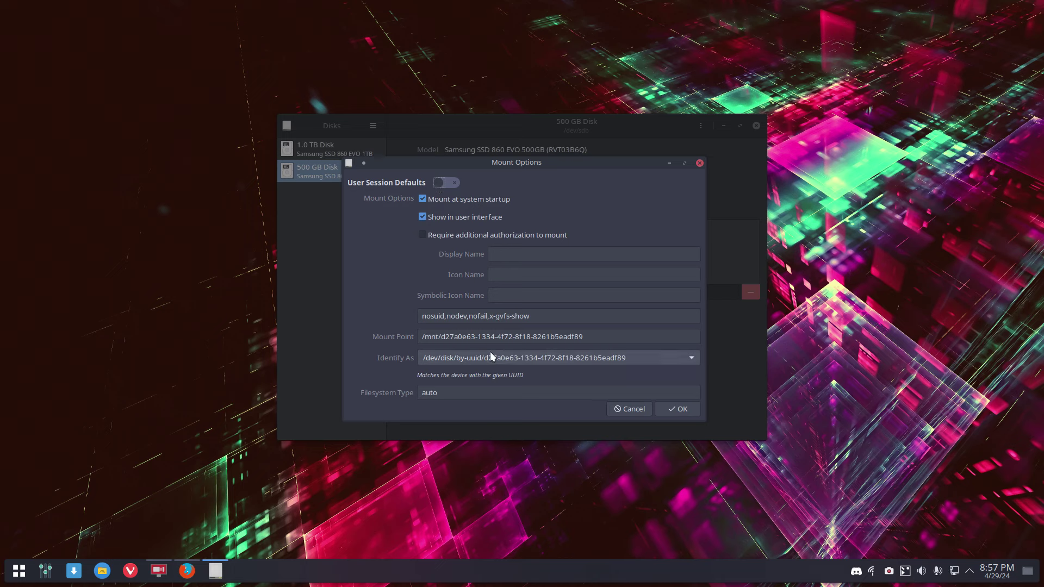
click(448, 337)
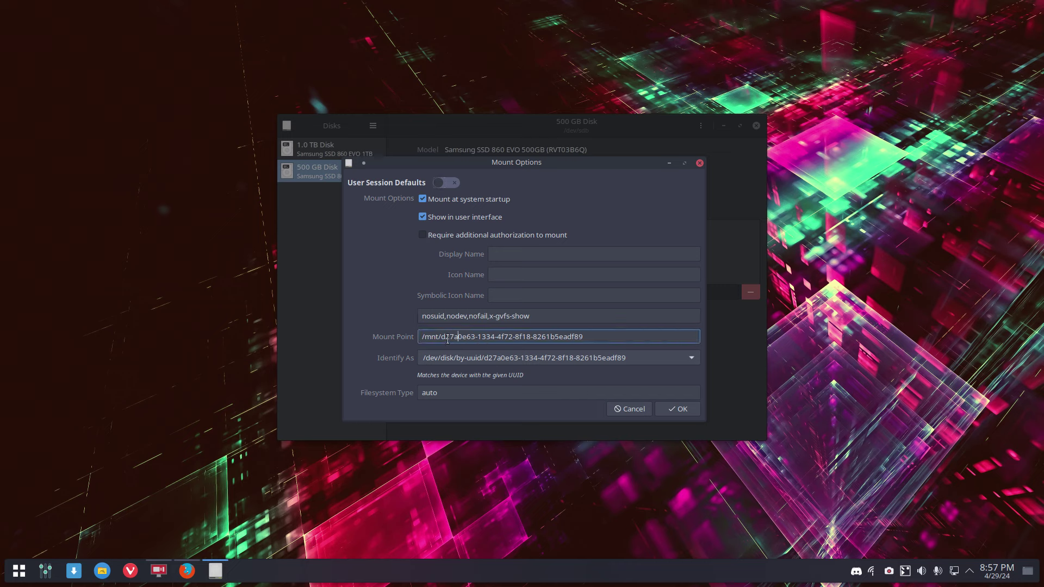
click(460, 358)
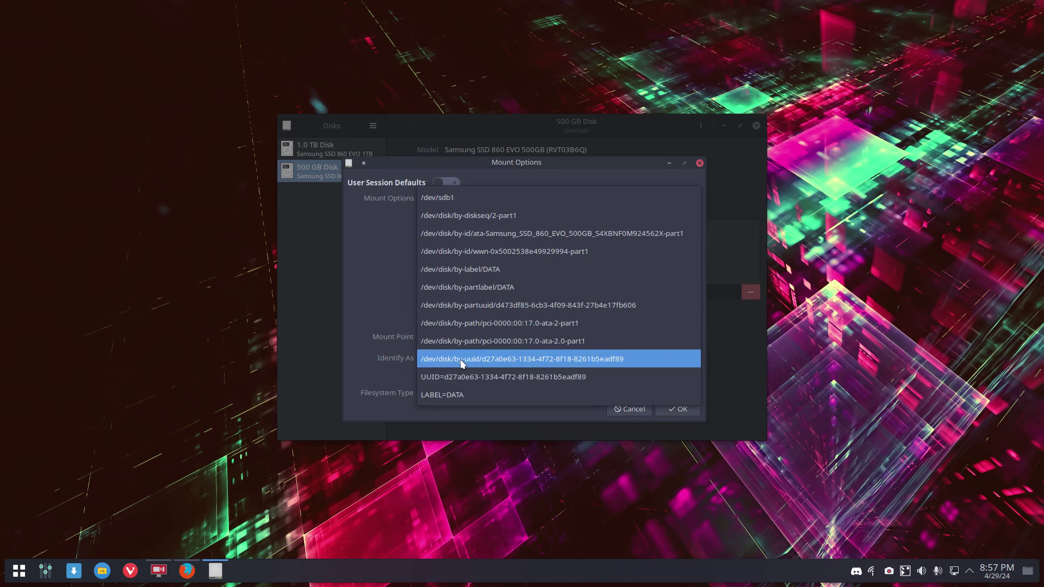
click(467, 396)
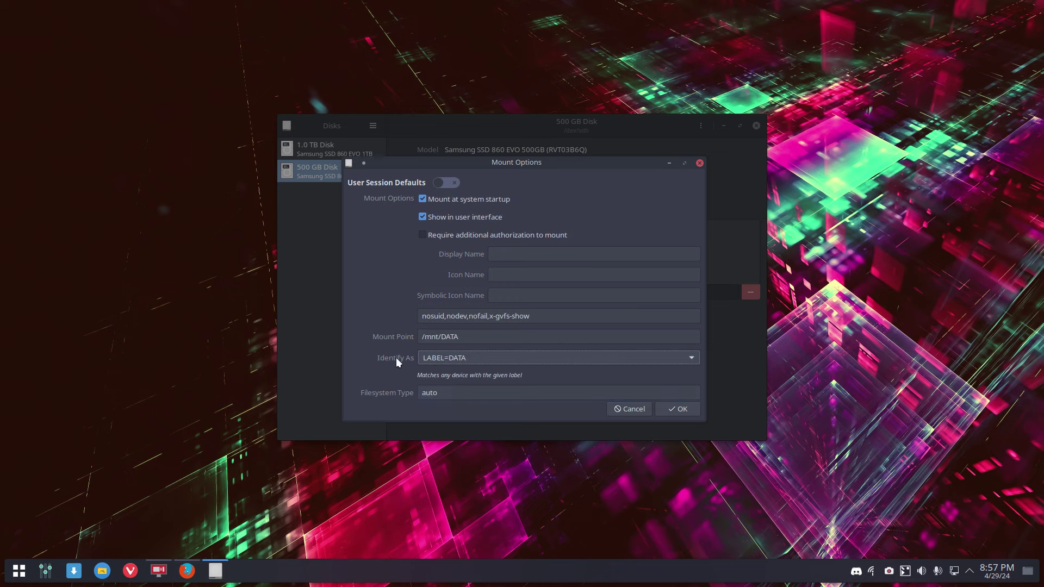
click(439, 360)
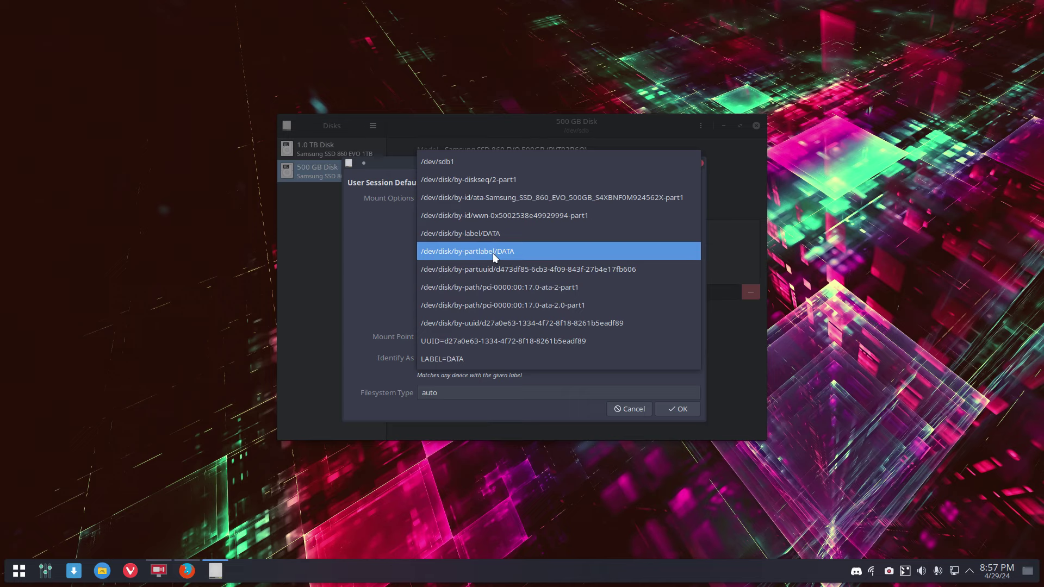
click(494, 359)
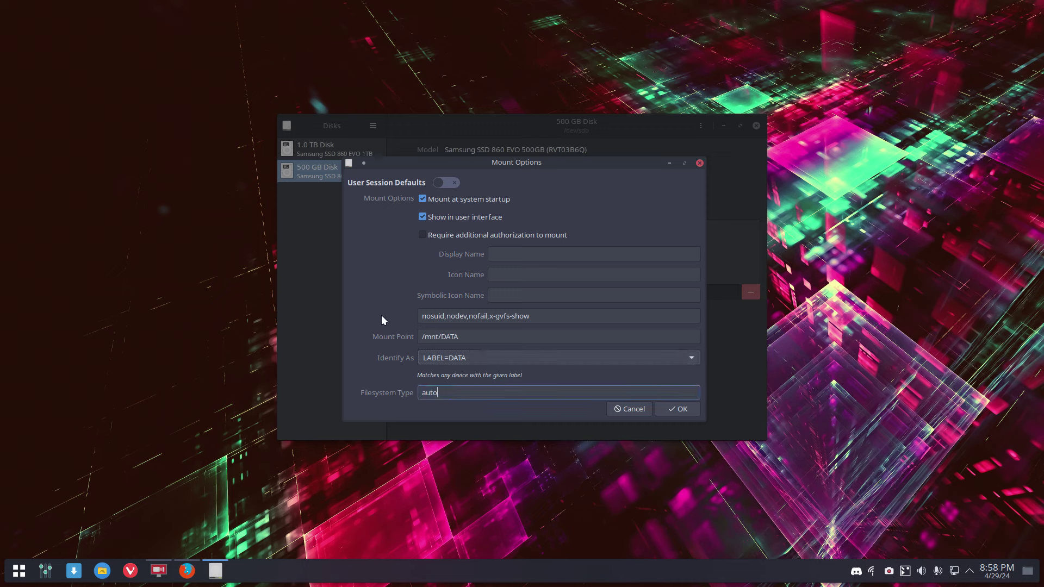
click(472, 340)
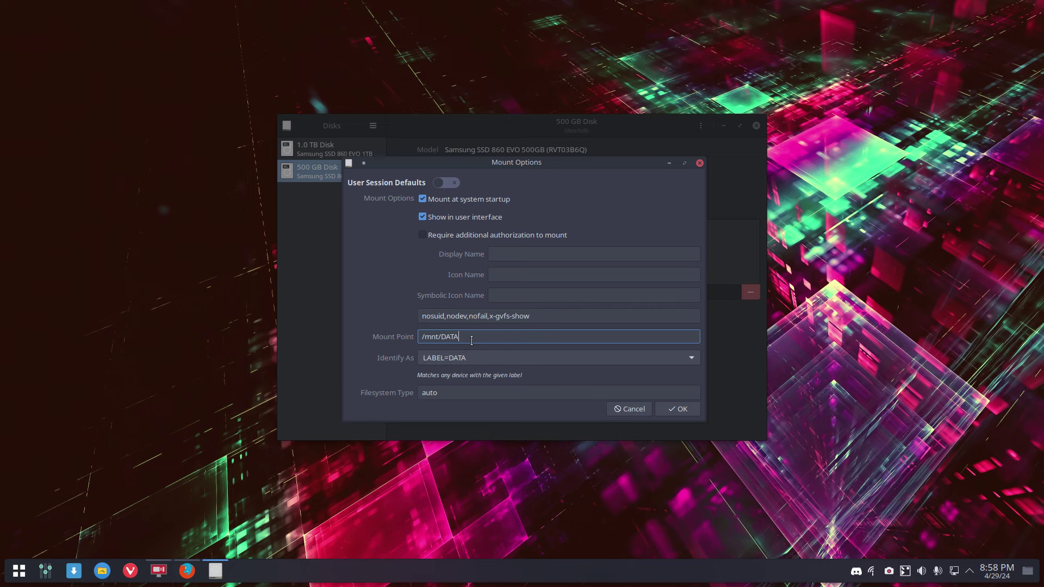
click(554, 318)
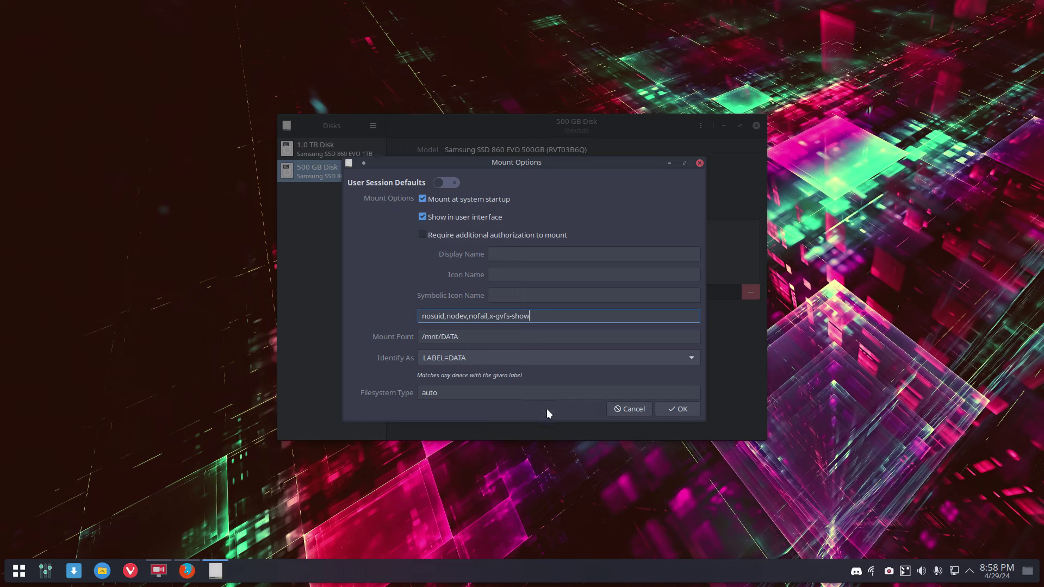
click(686, 411)
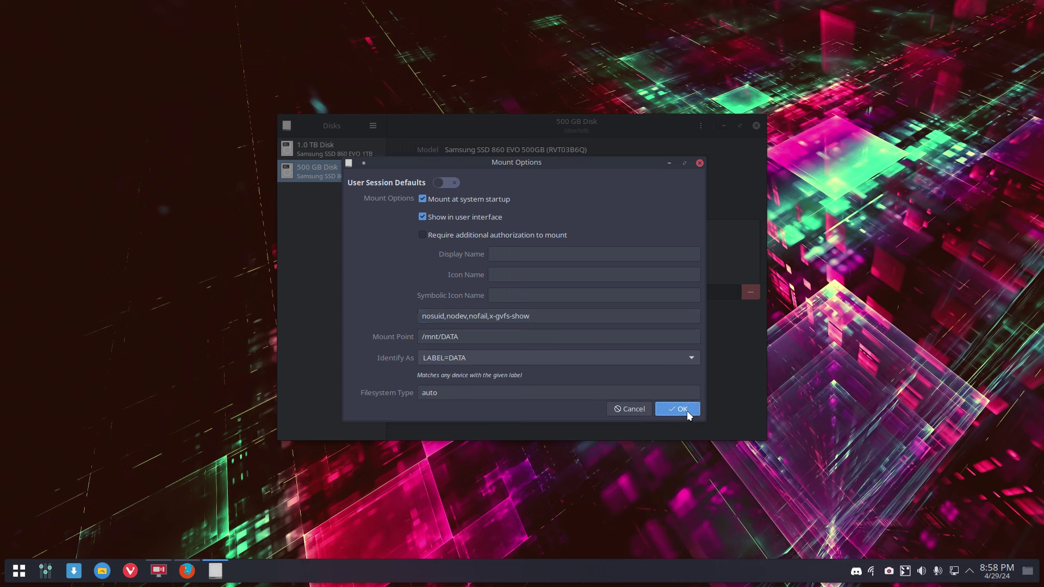
text(••)
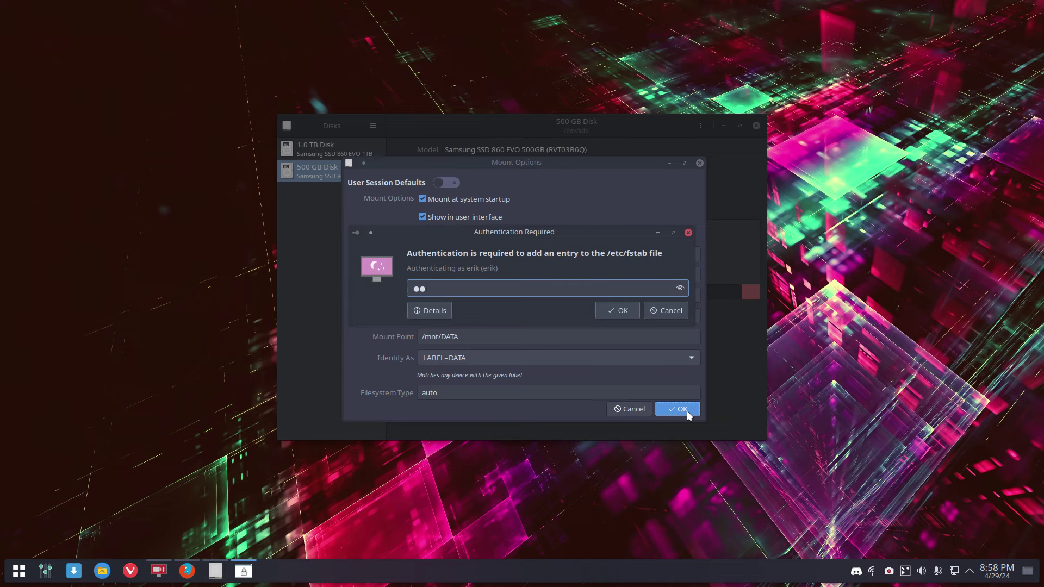
text(•)
key(Return)
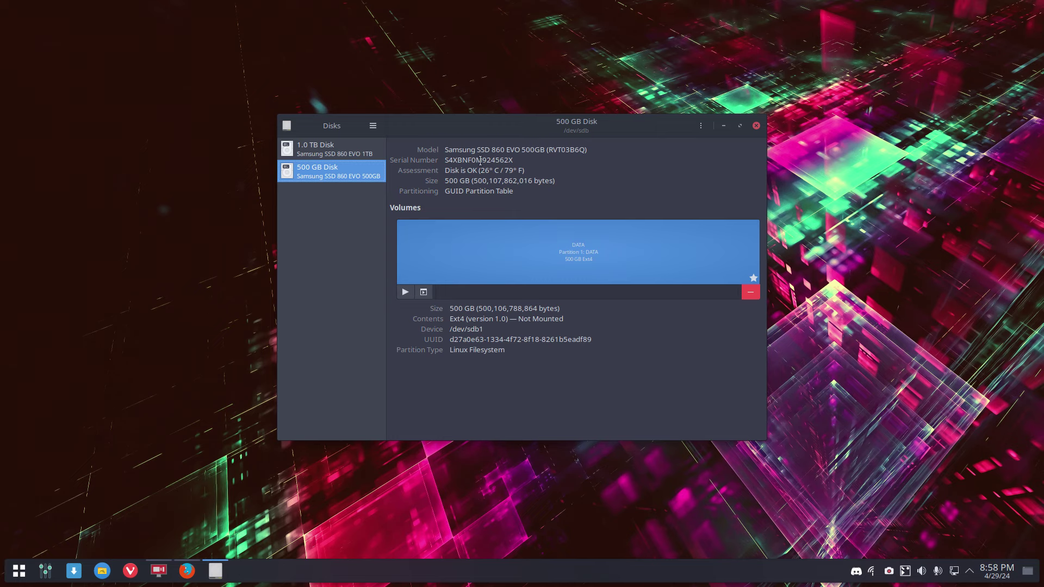
Mount and open the DATA drive, authenticating with the password
drag(543, 109, 674, 67)
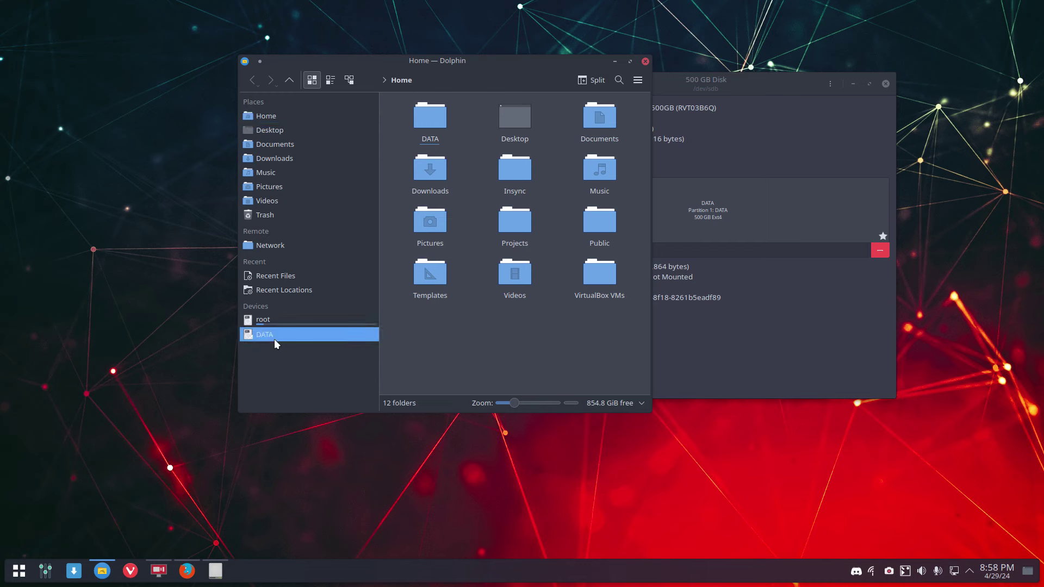
click(274, 335)
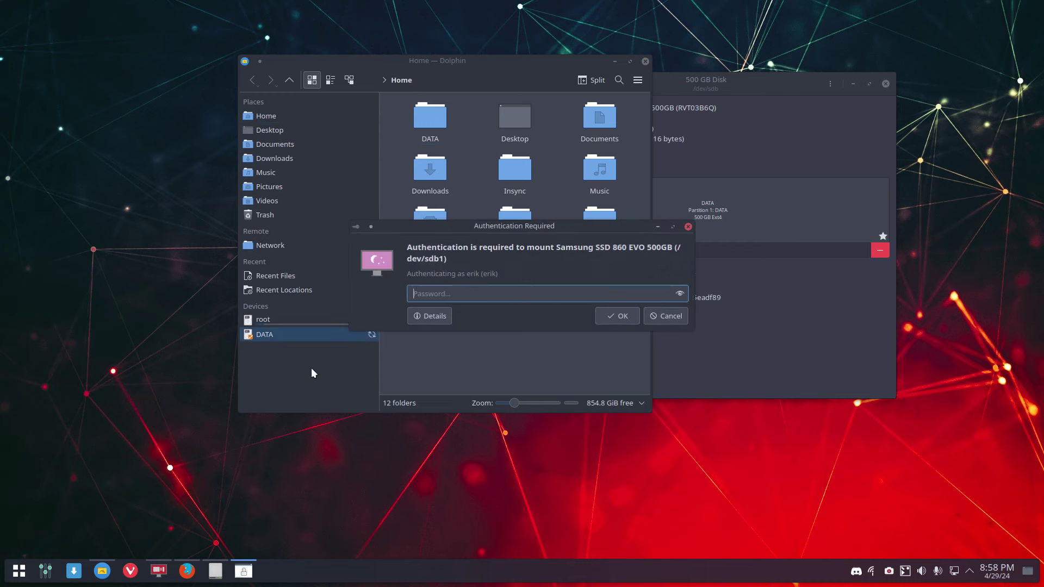
text(******)
key(Return)
Create a New Folder on the DATA drive
right_click(471, 205)
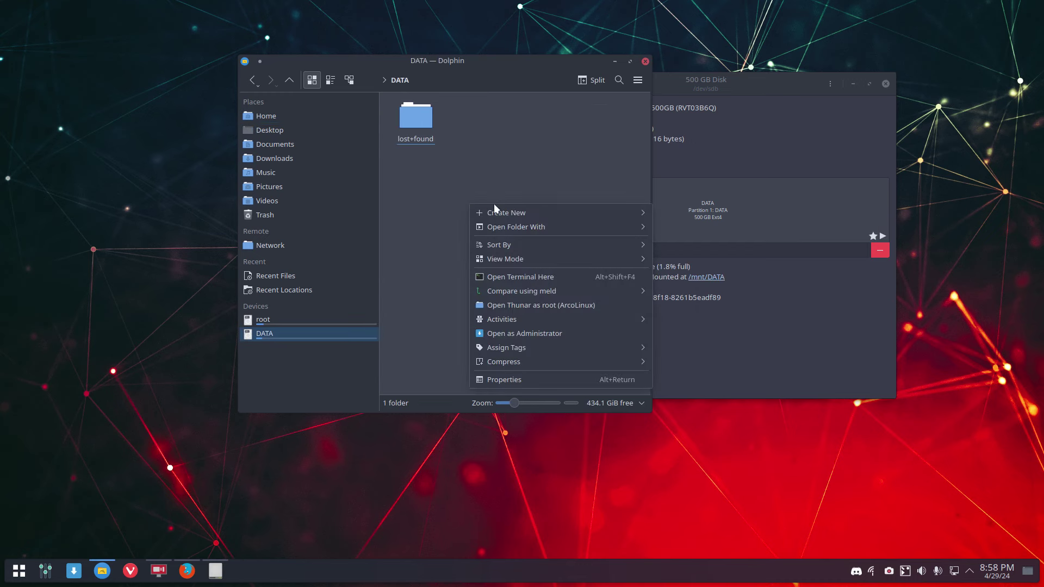
mouse_move(535, 212)
click(683, 211)
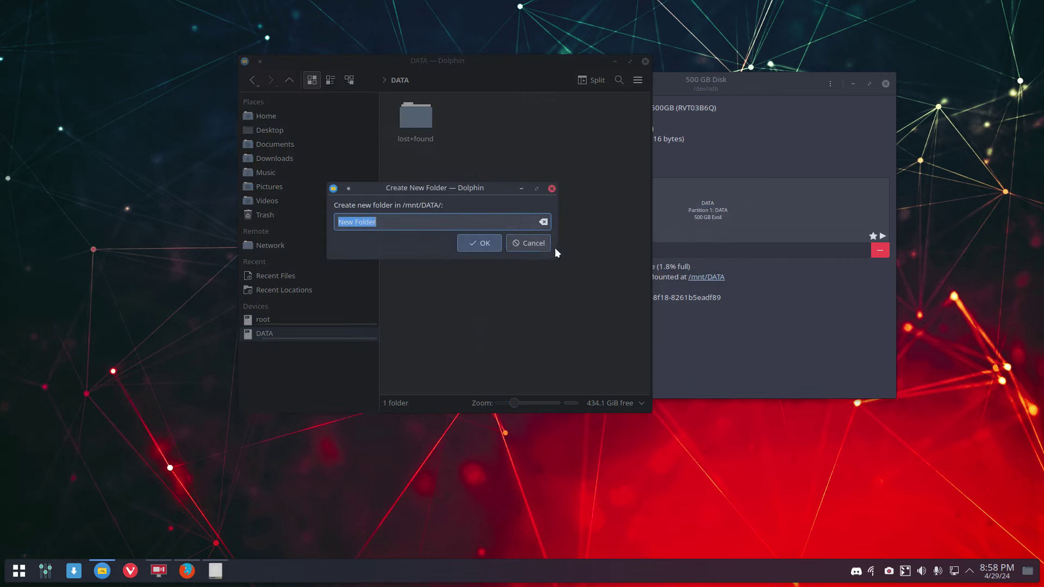
click(494, 243)
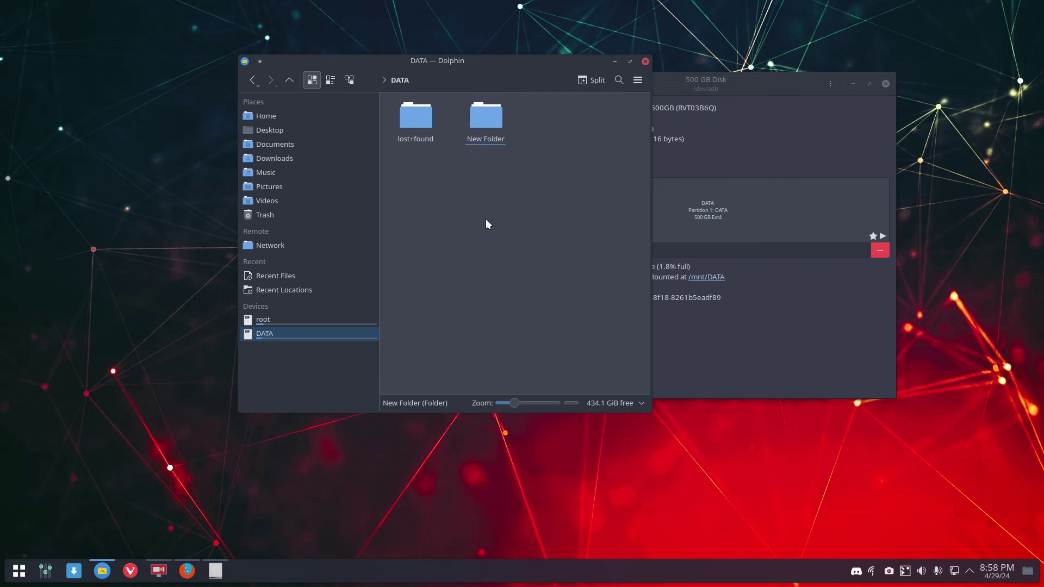
Create an empty Text File.txt on DATA, then go up to /mnt
right_click(487, 220)
mouse_move(549, 229)
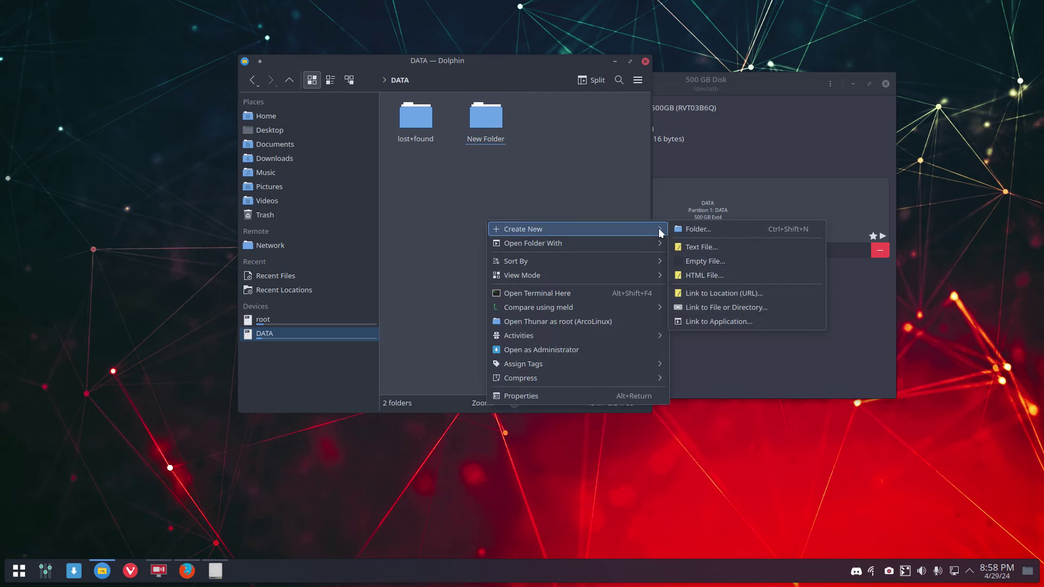
click(703, 247)
key(Return)
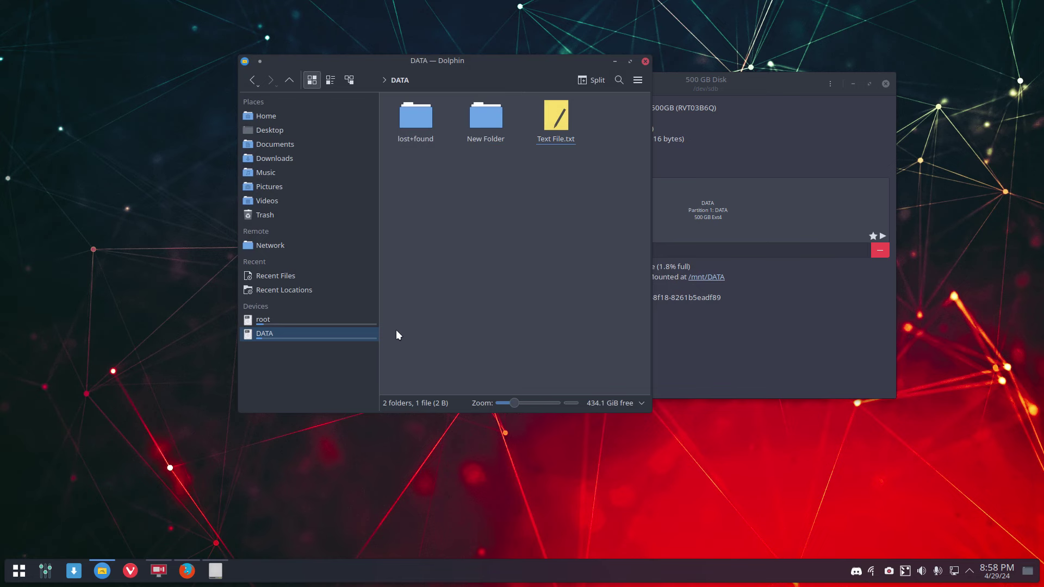
click(289, 81)
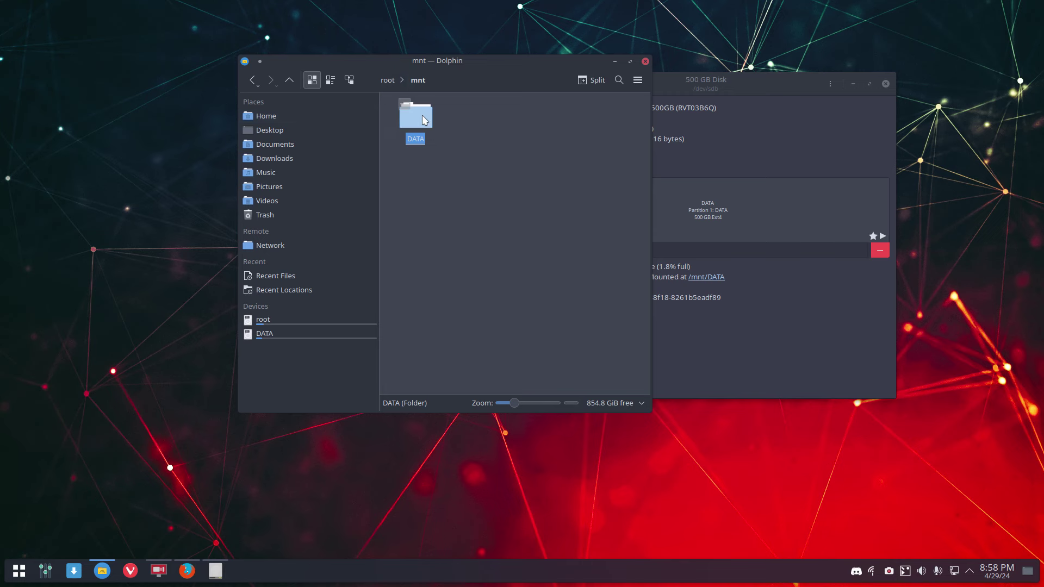
Run ls -al in a terminal in /mnt to check DATA's owner and group, then close it
right_click(432, 162)
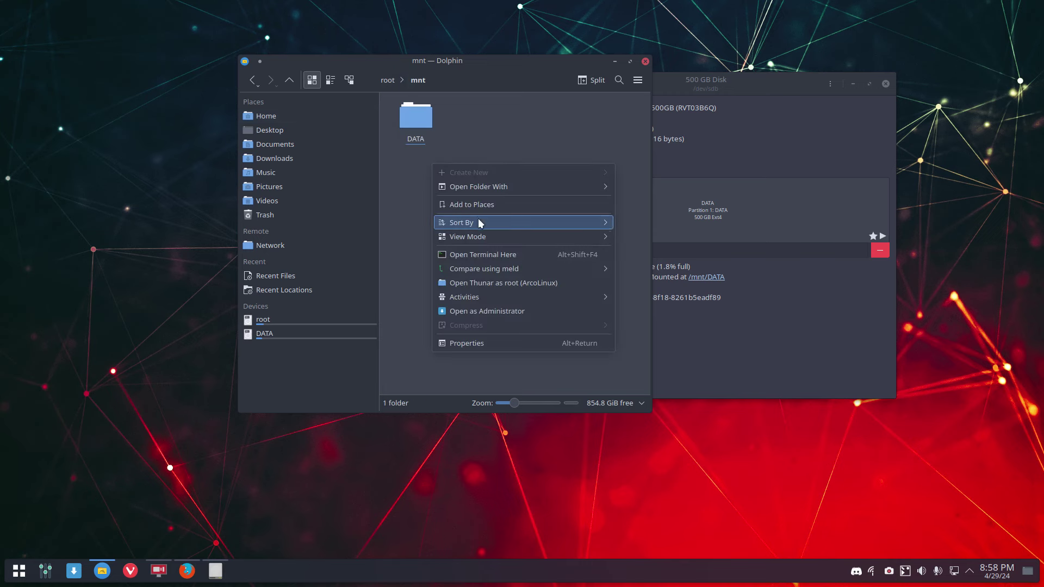
click(490, 254)
text(ls )
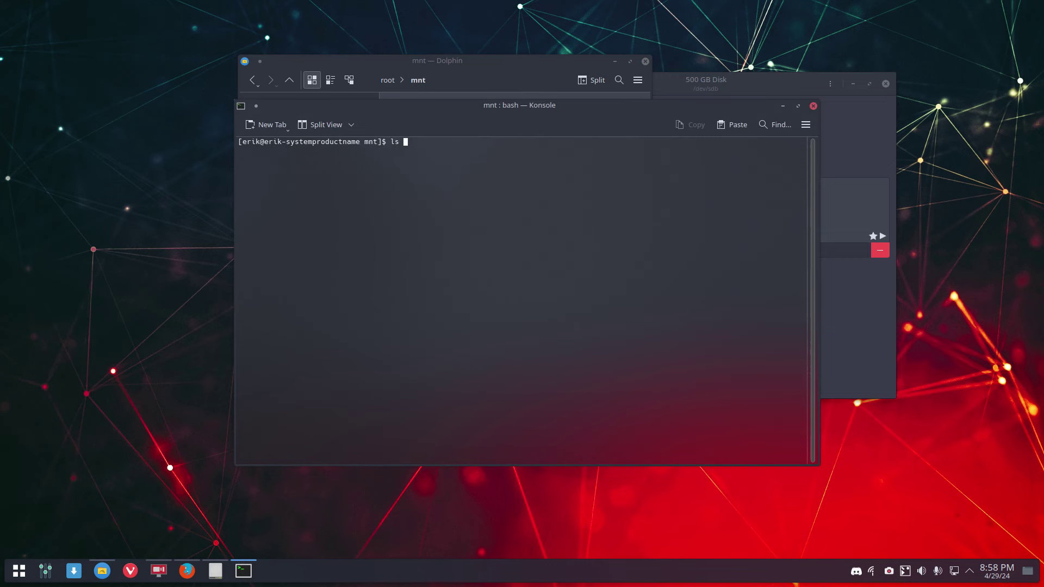
text(-al)
key(Return)
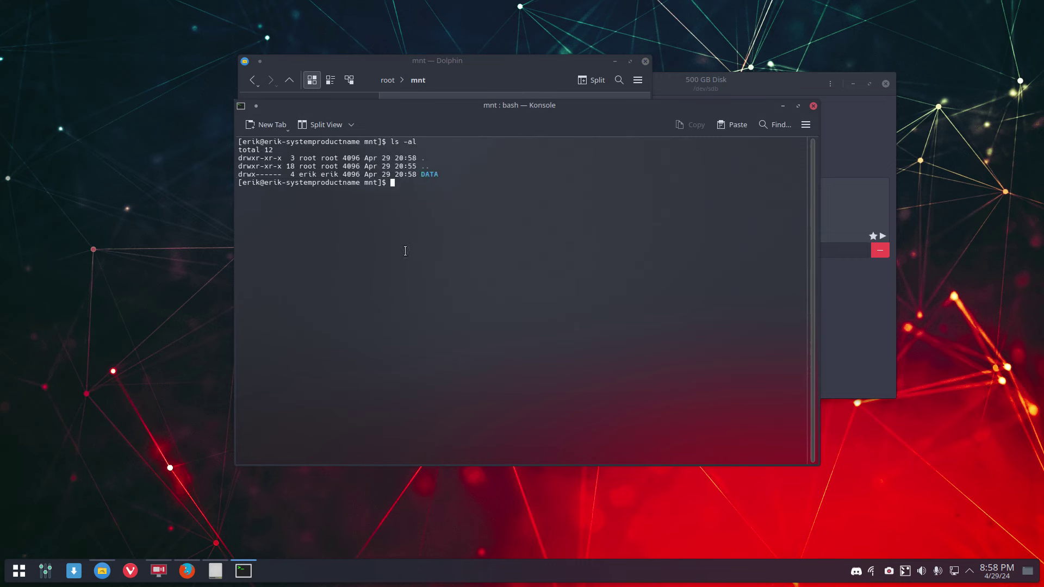
double_click(311, 175)
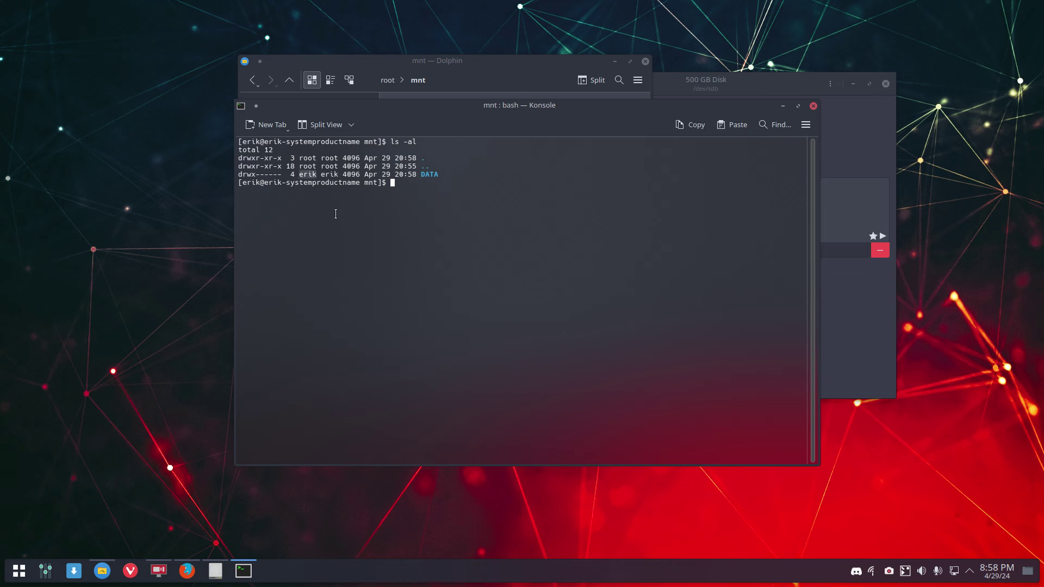
double_click(335, 175)
click(813, 106)
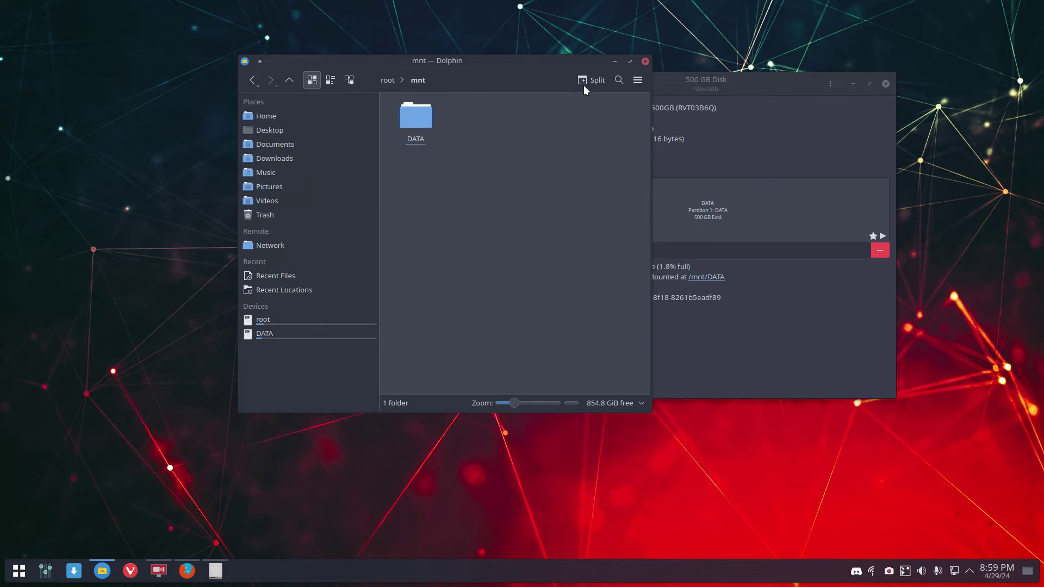
click(646, 61)
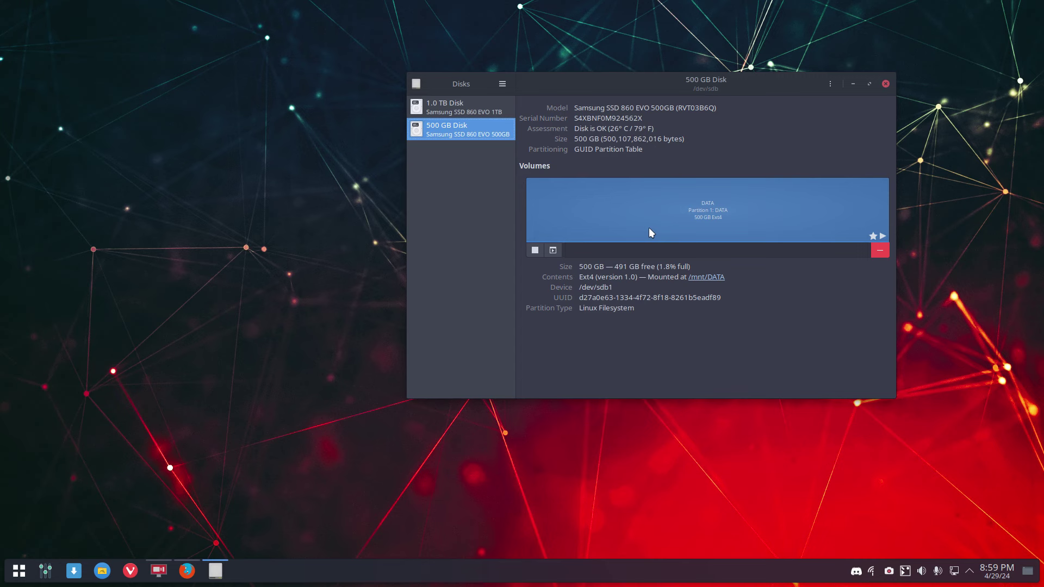
click(553, 250)
click(611, 280)
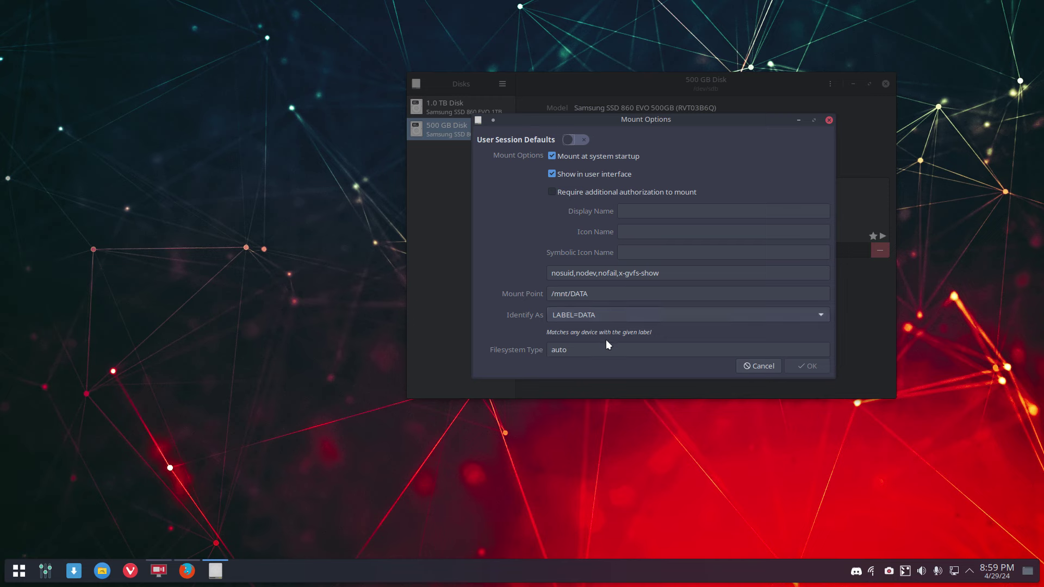
click(754, 369)
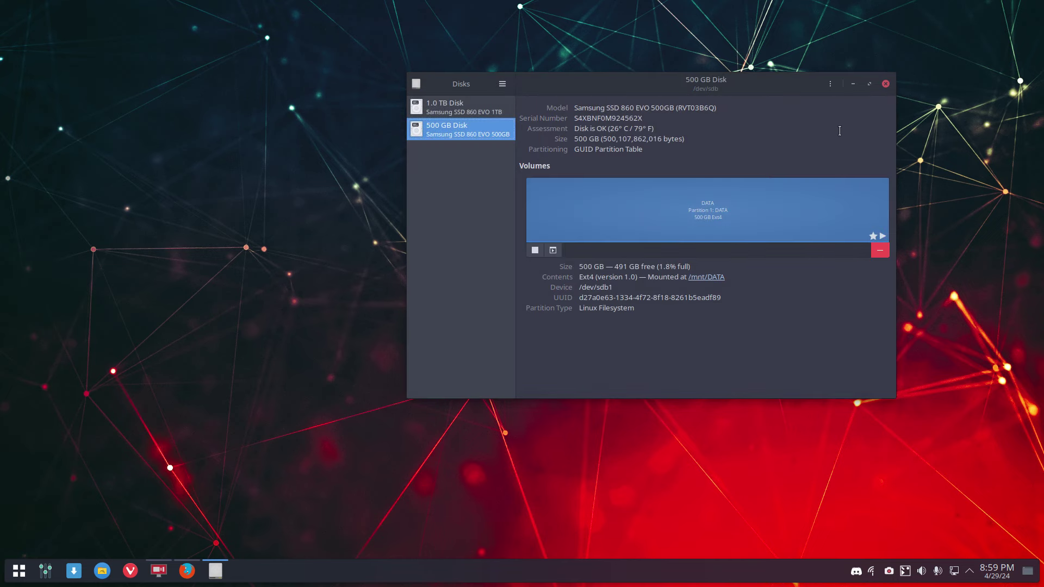
click(448, 103)
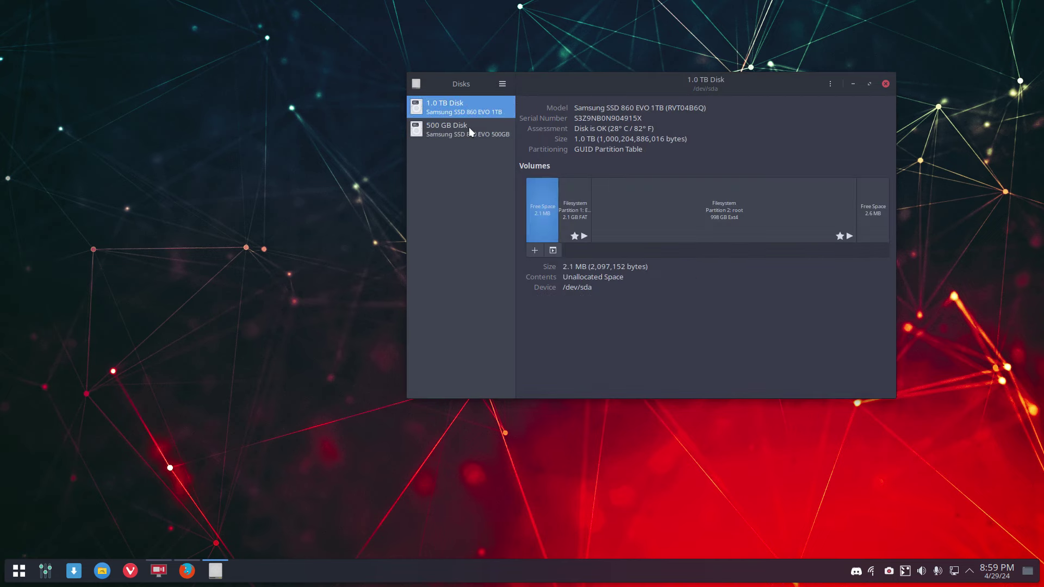
click(466, 132)
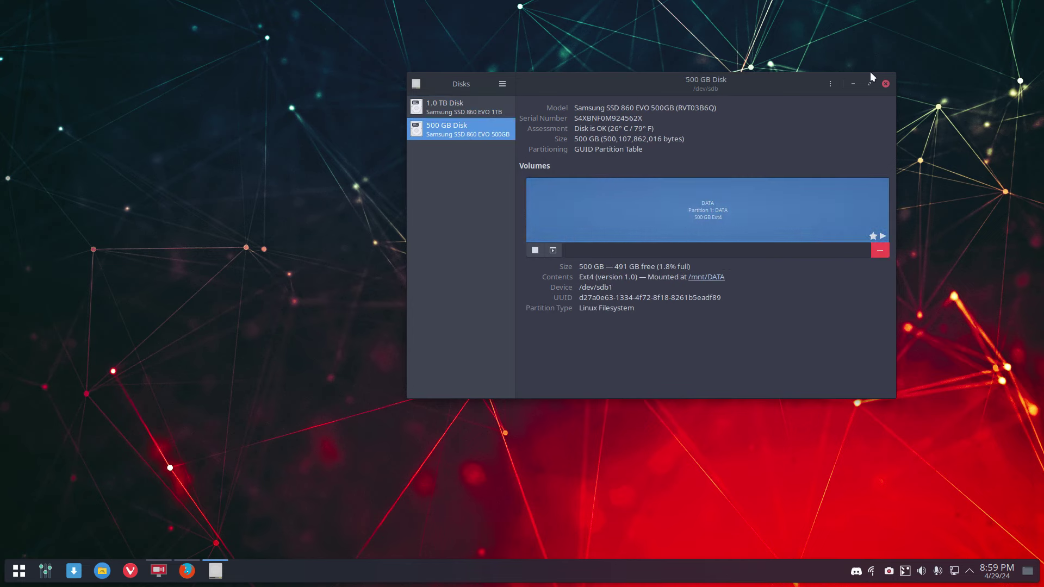
Close Disks, launch Dolphin from the launcher, and open the DATA drive
click(885, 84)
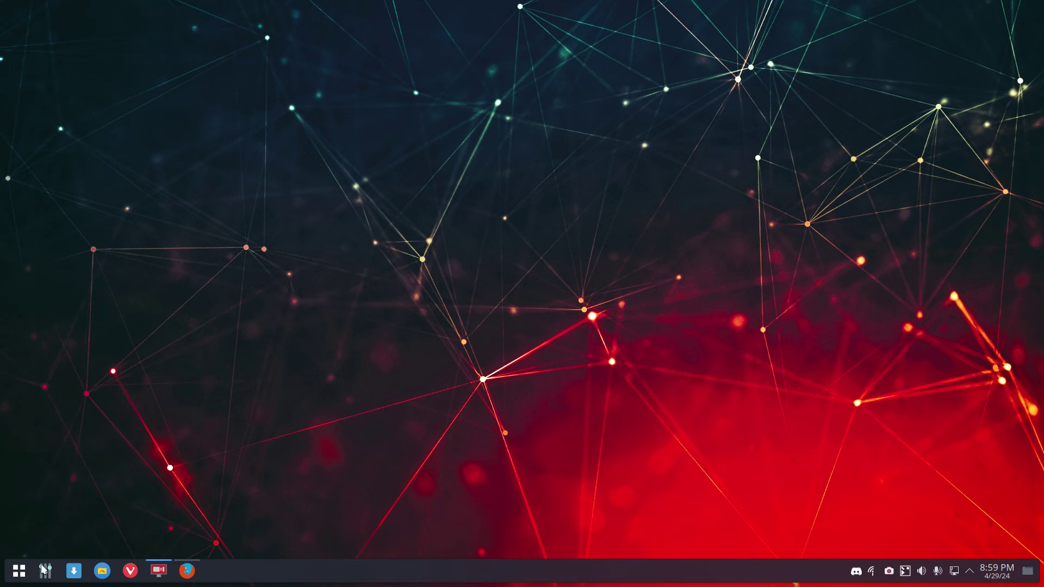
click(18, 572)
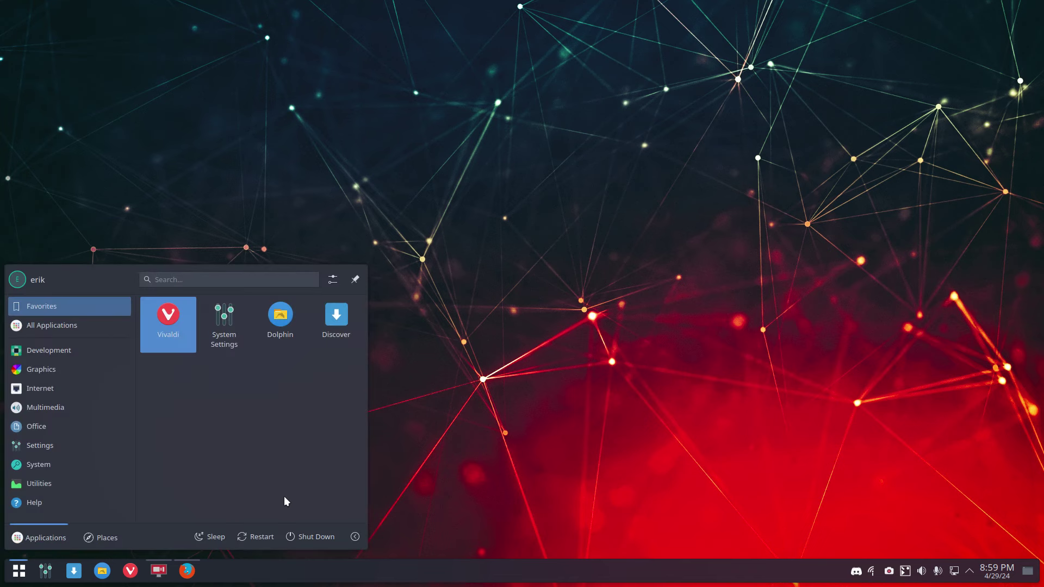
click(280, 318)
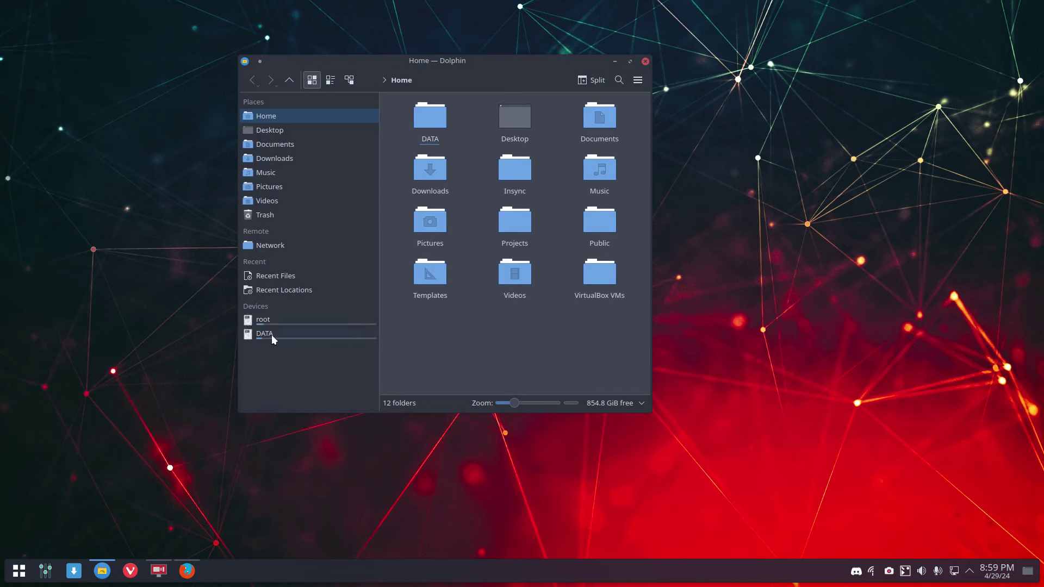
click(272, 334)
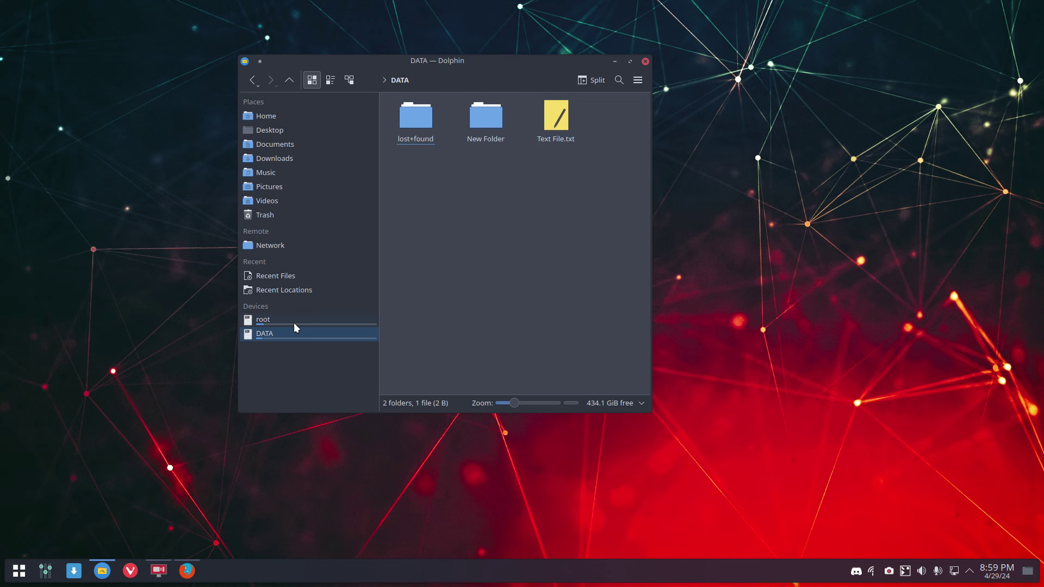
click(294, 322)
click(295, 334)
View the LABEL=DATA /mnt/DATA line in /etc/fstab via the nfstab alias, then close Konsole
key(ctrl+alt+t)
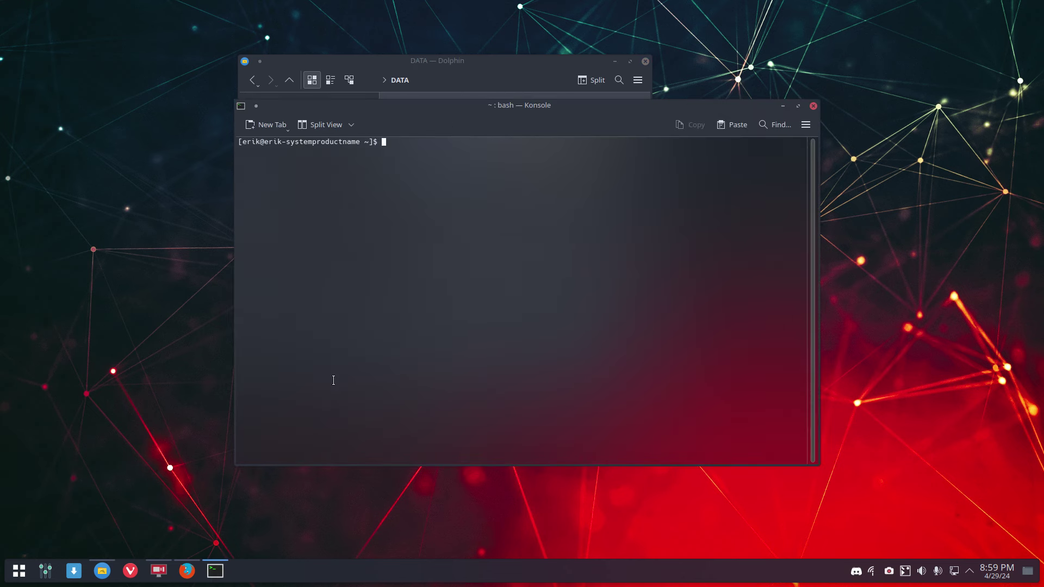
text(nfstab)
key(Return)
key(Return)
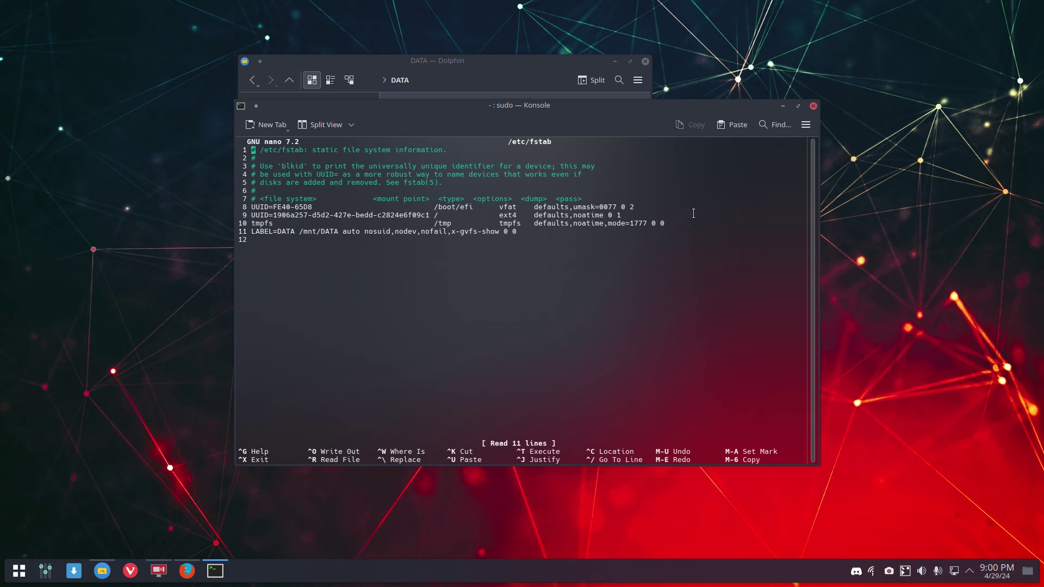
click(813, 107)
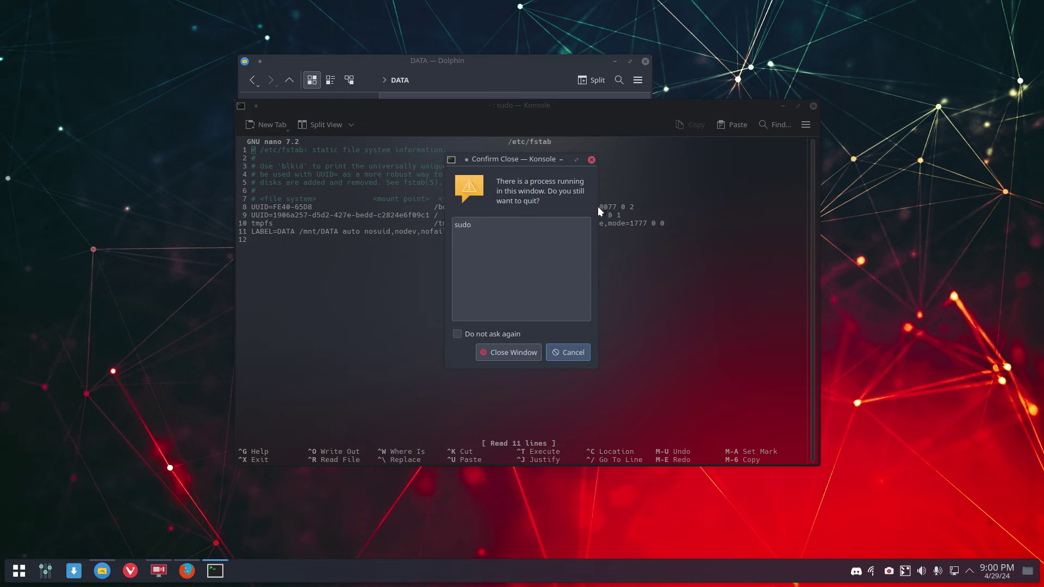
click(514, 352)
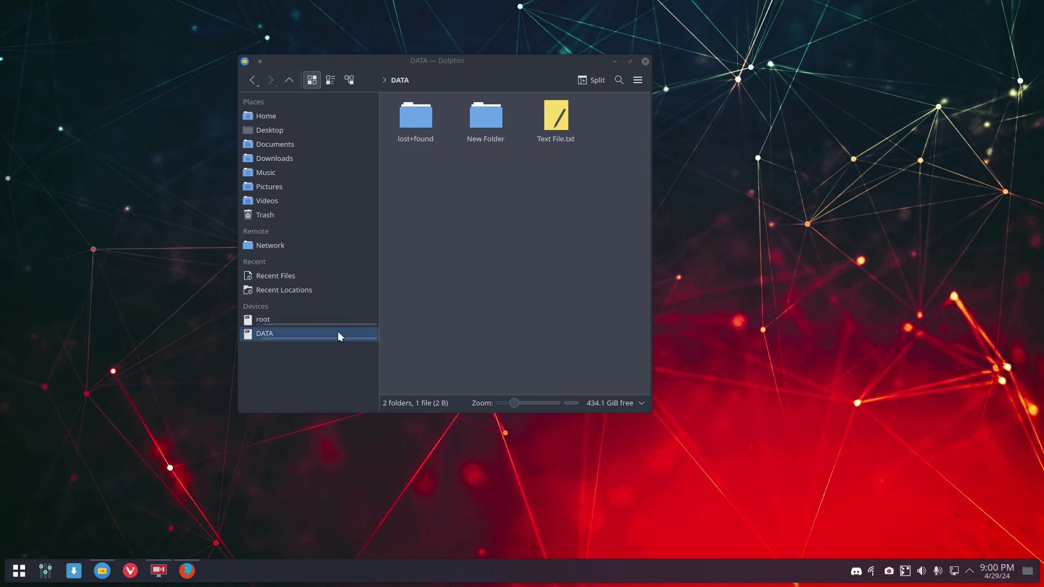
click(316, 322)
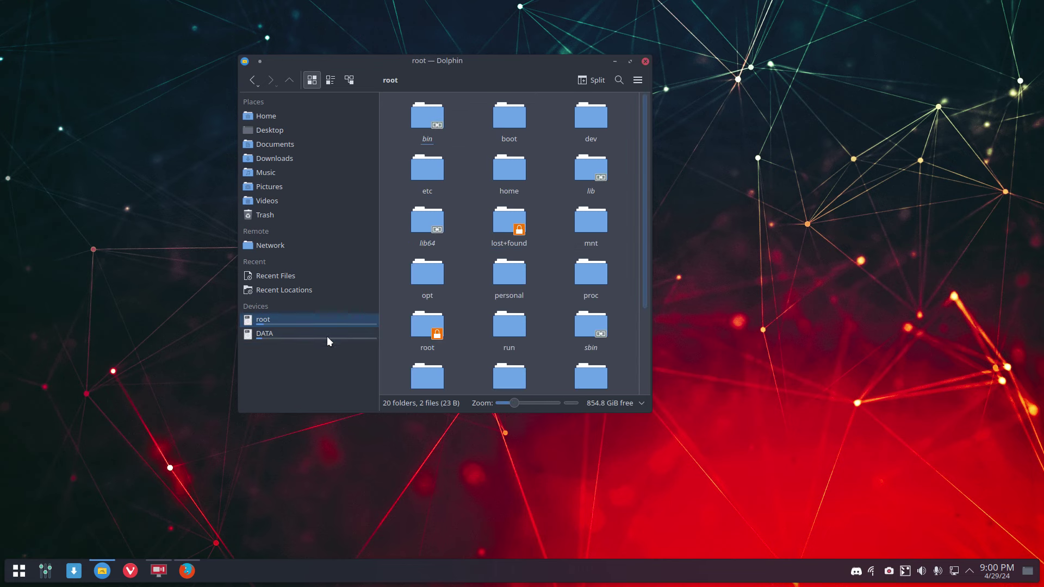
click(327, 336)
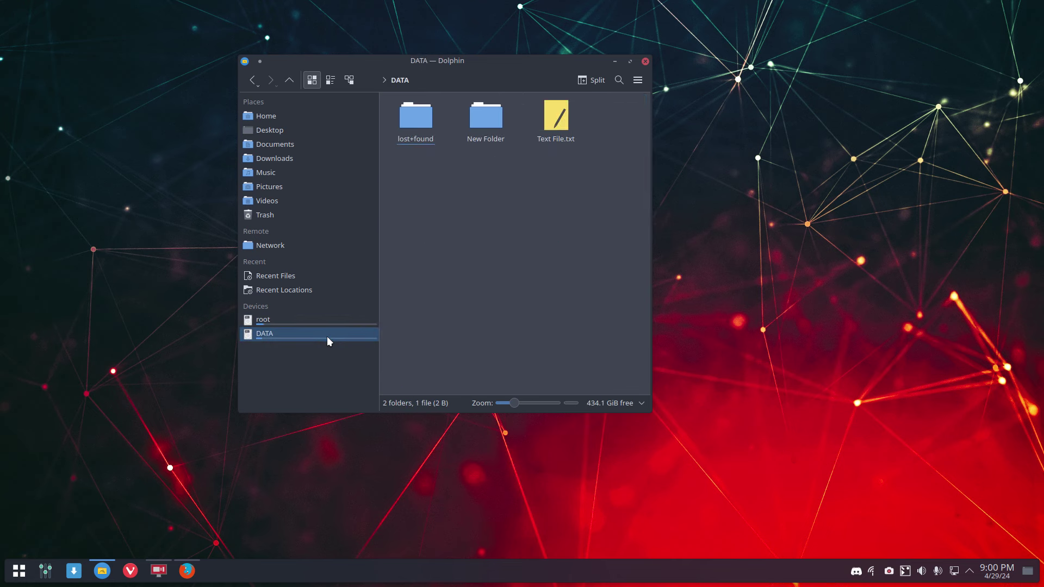